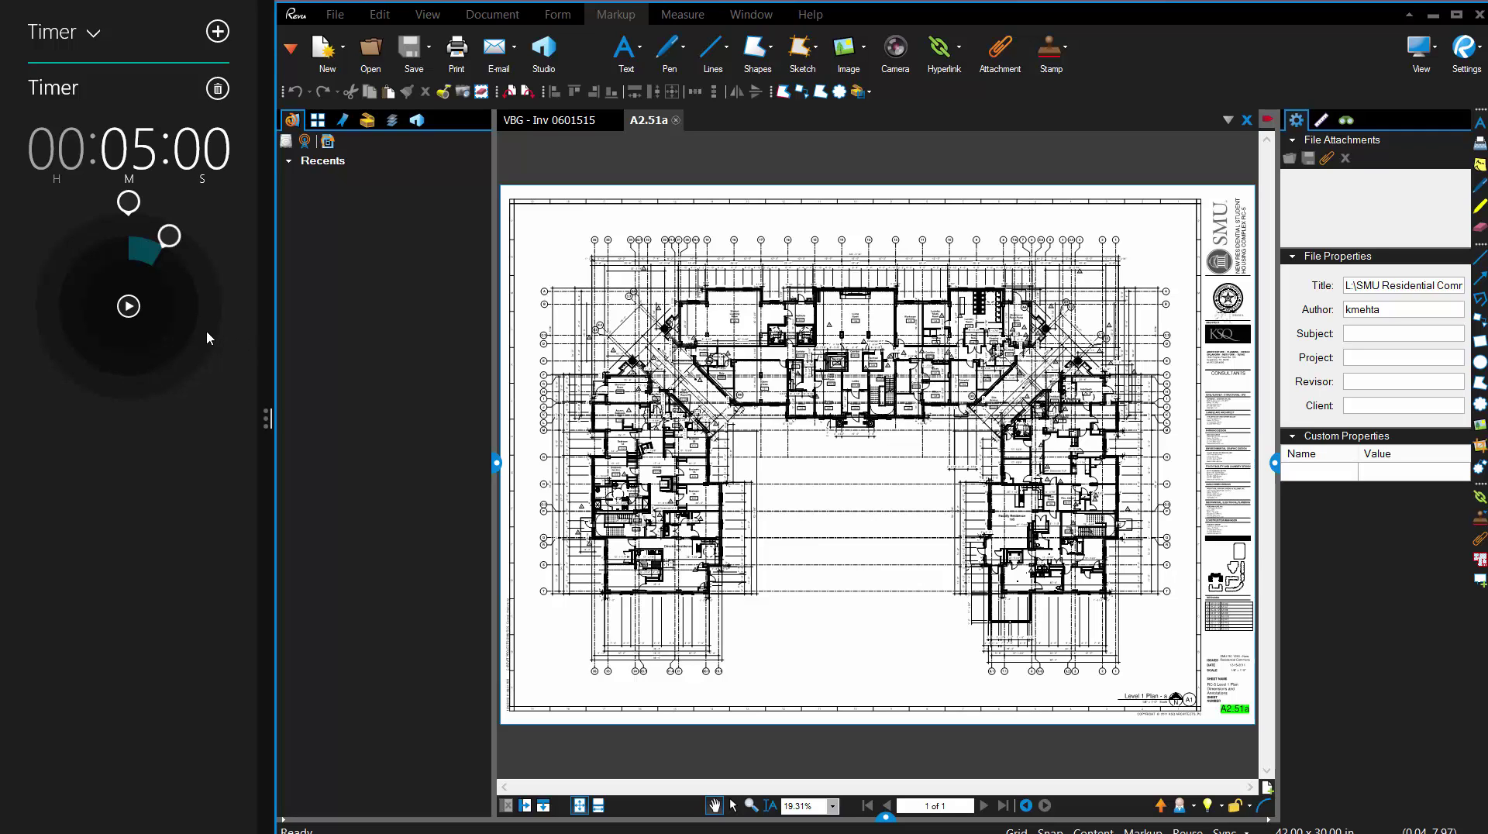
Start the countdown timer and place the As Built Beck Stamp - Specs Smaller in the plan's courtyard.
{"action": "left_click", "coordinate": [128, 307]}
{"action": "left_click", "coordinate": [616, 17]}
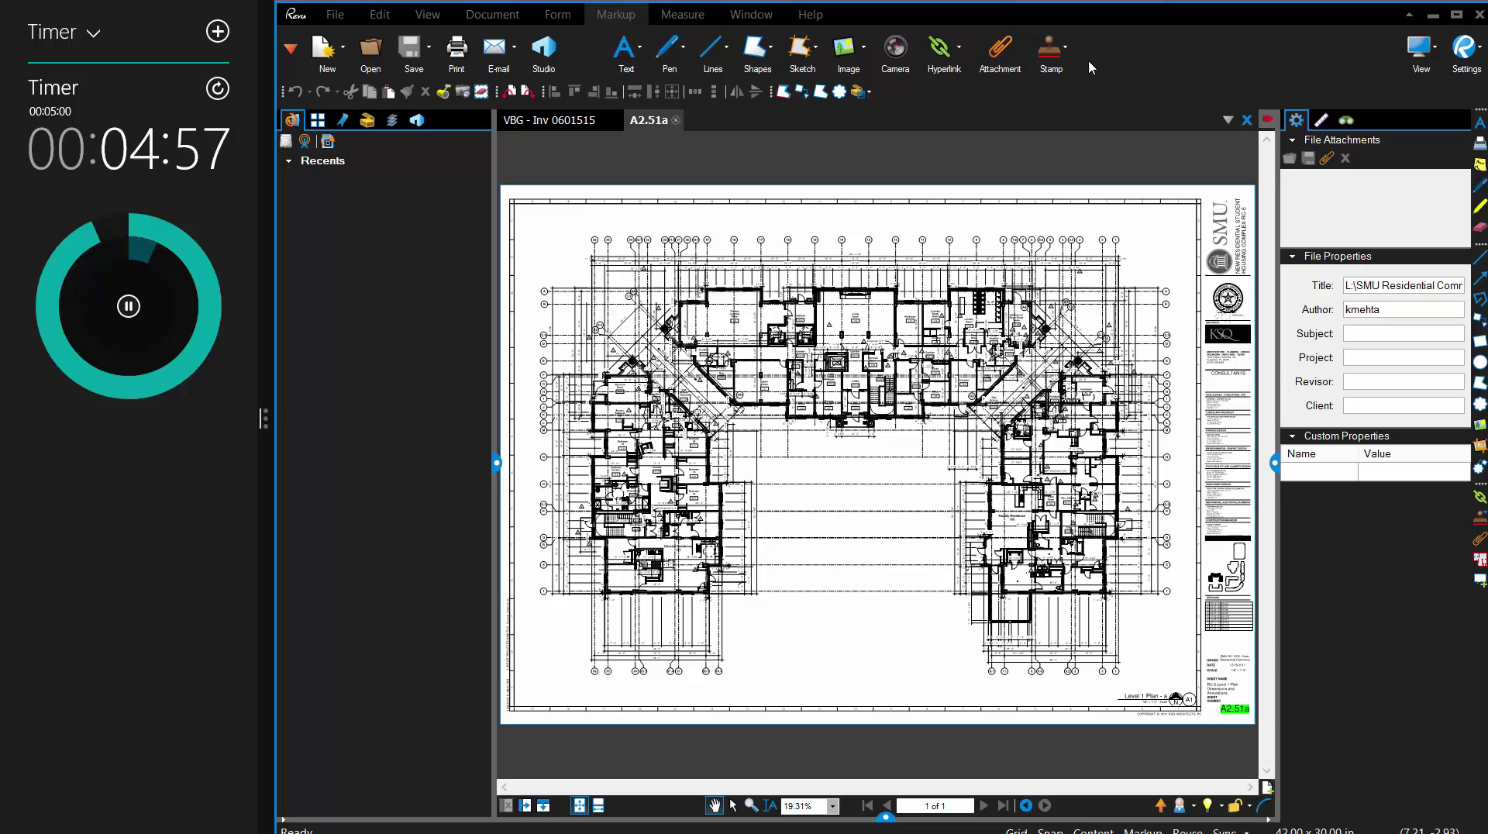
{"action": "left_click", "coordinate": [1065, 55]}
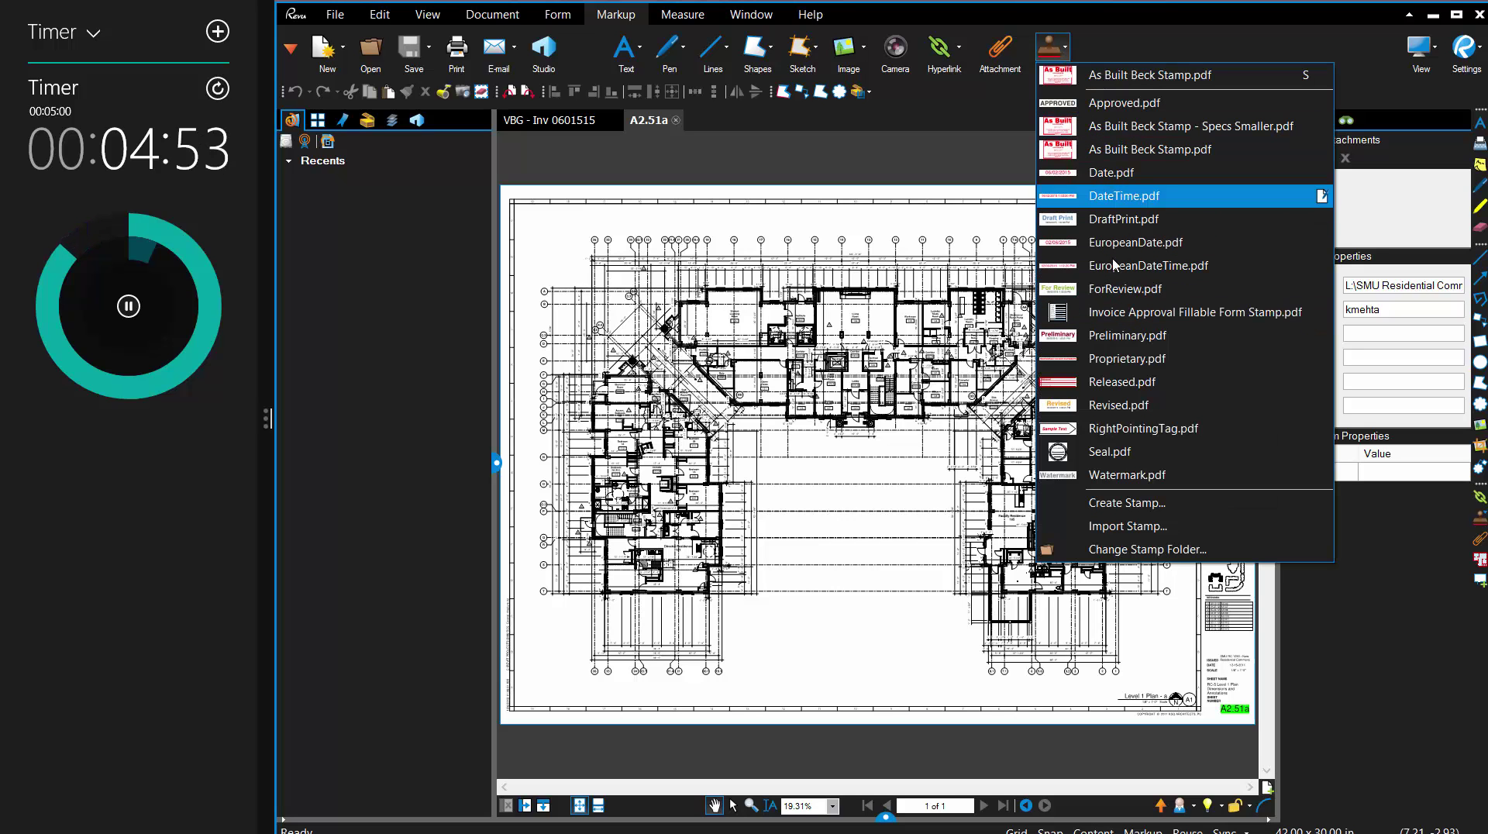
{"action": "left_click", "coordinate": [1136, 127]}
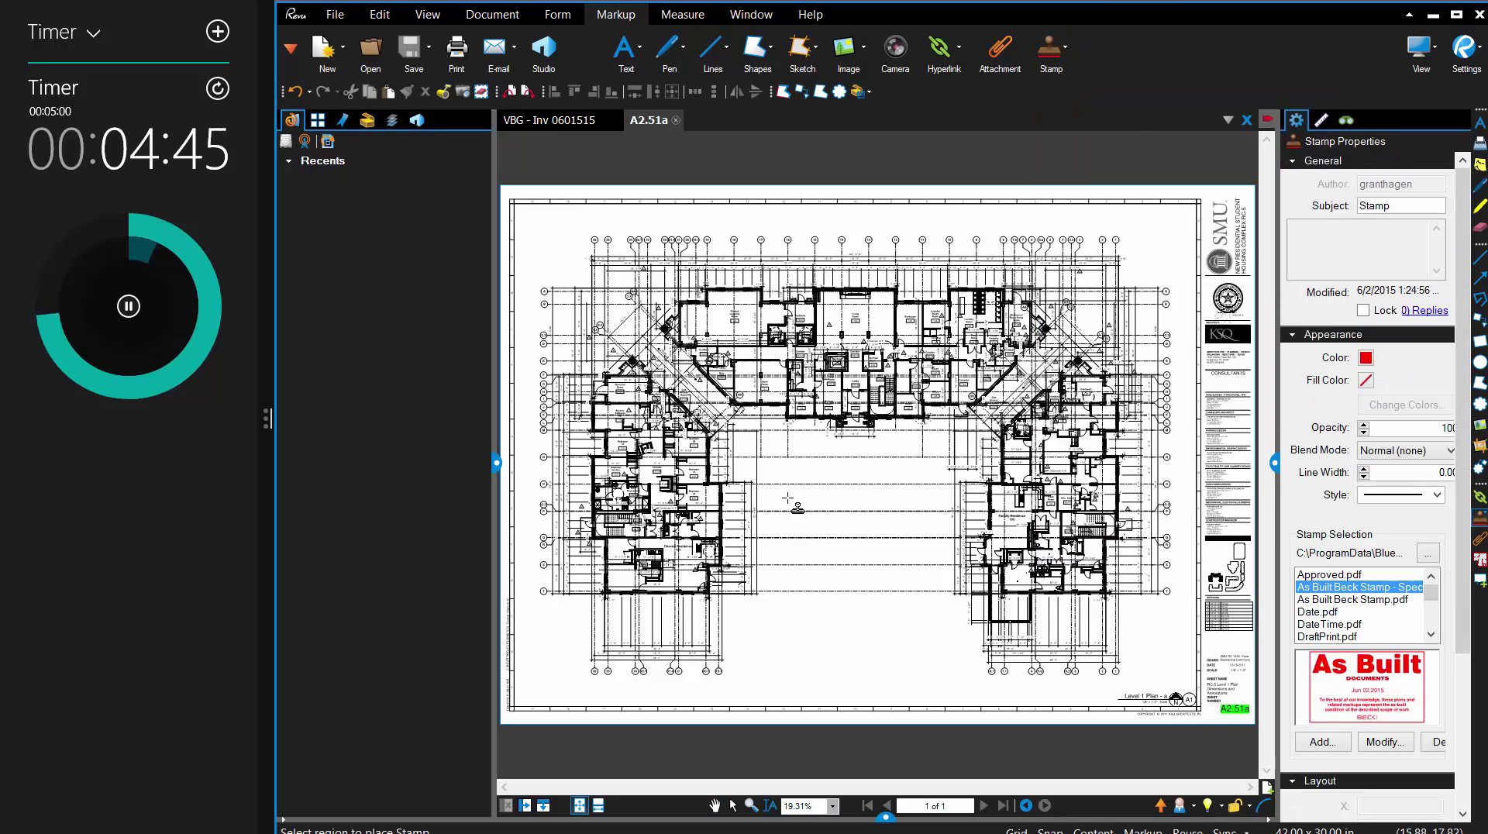
{"action": "left_click", "coordinate": [934, 585]}
{"action": "scroll", "coordinate": [867, 540], "scroll_direction": "up", "scroll_amount": 4}
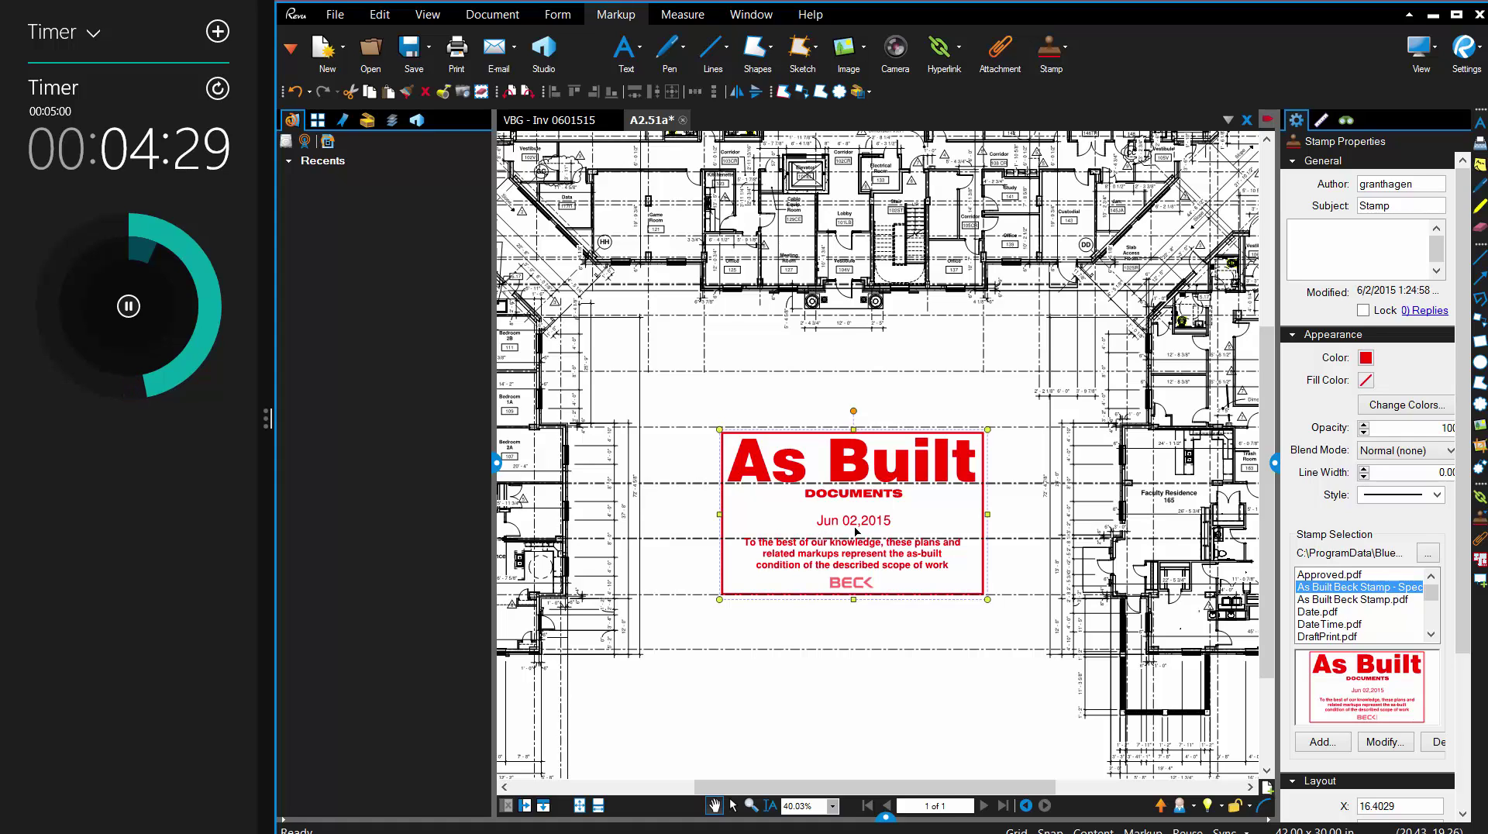
Delete the test stamp, open the As Built Beck Stamp - Specs Smaller file for editing, and select its date text.
{"action": "key", "text": "Delete"}
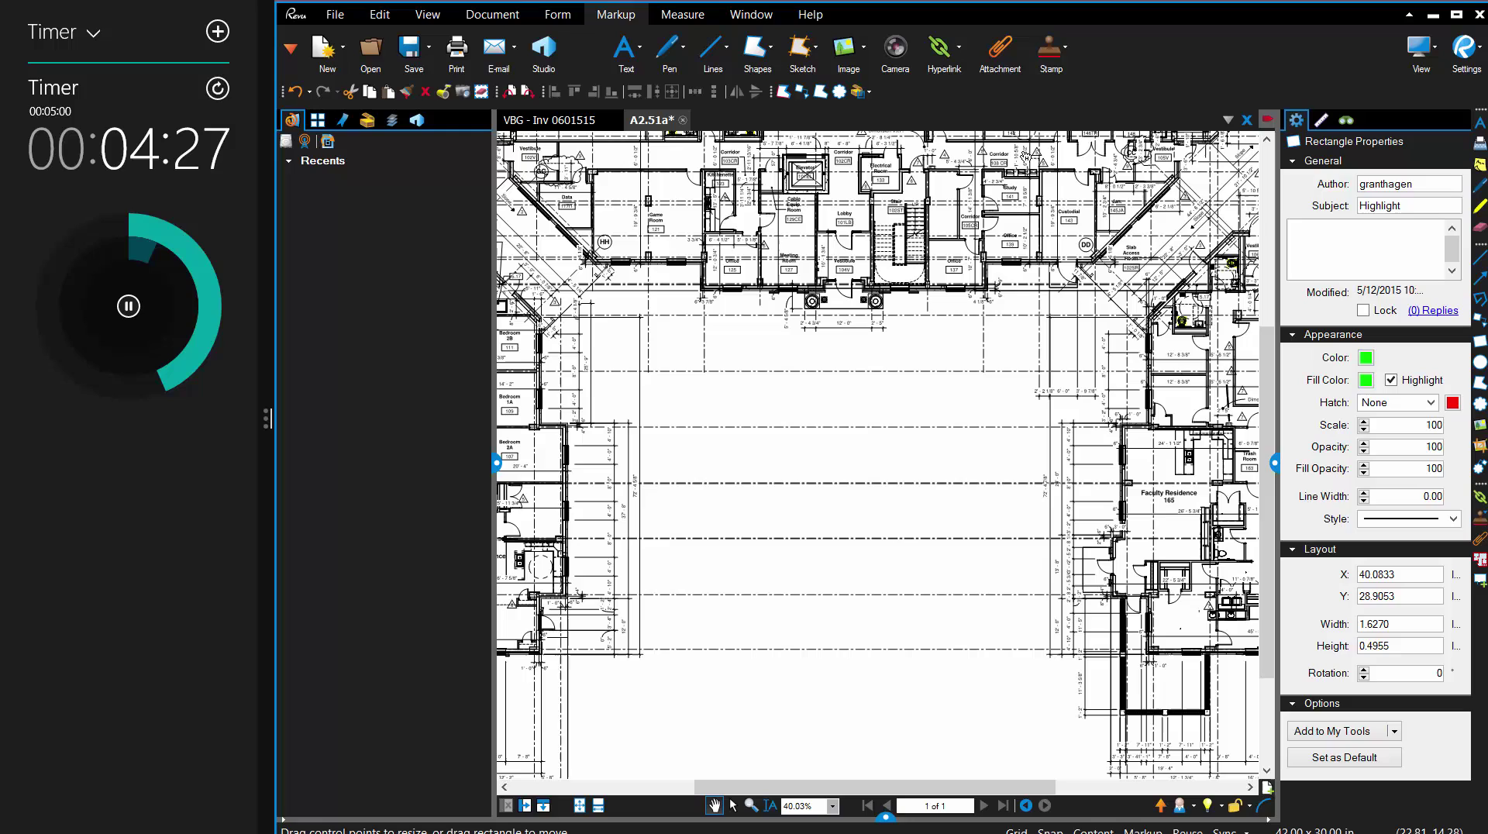
{"action": "left_click", "coordinate": [1064, 48]}
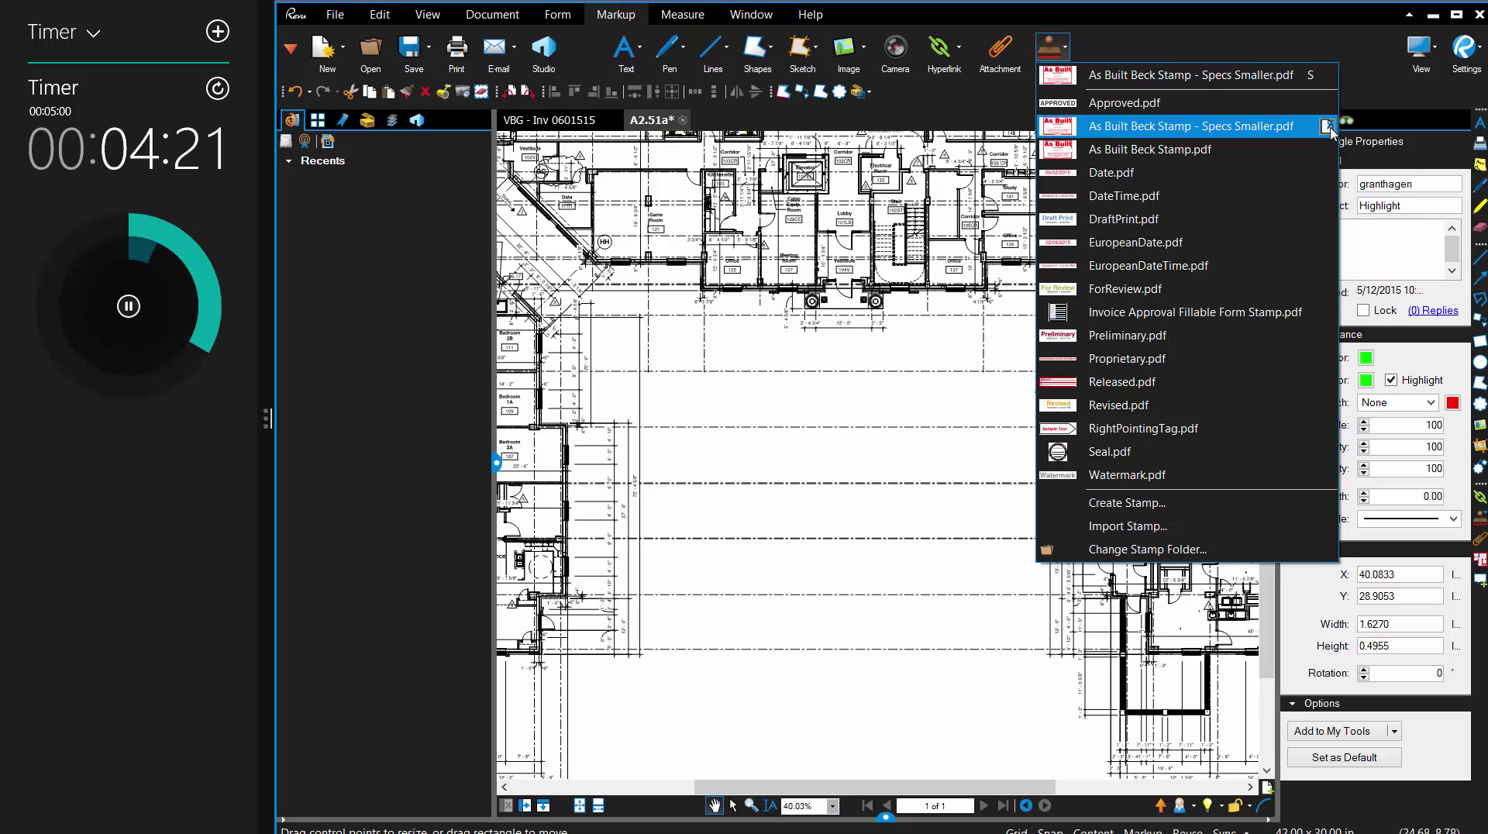
{"action": "left_click", "coordinate": [1327, 126]}
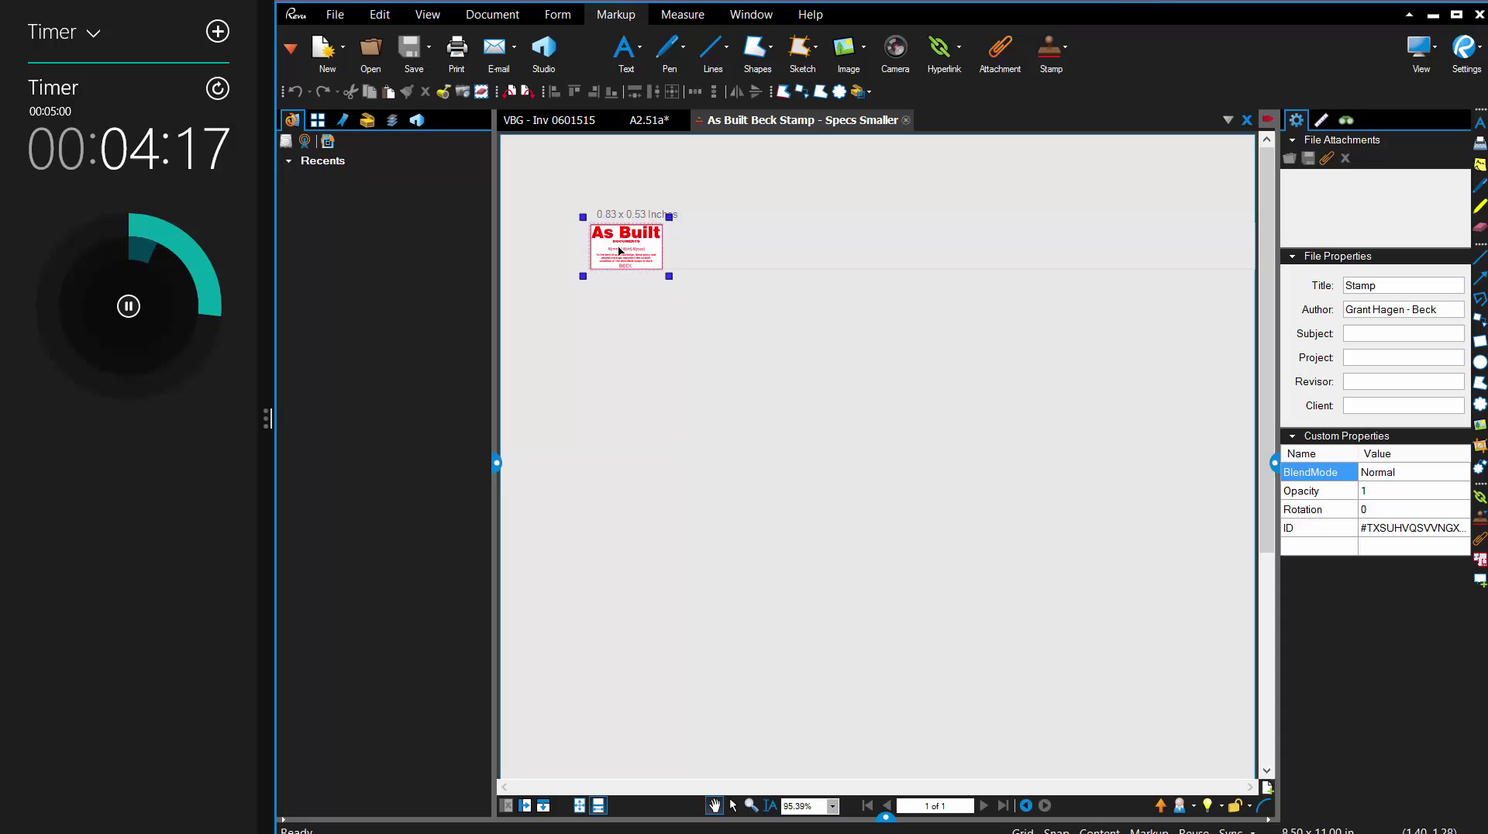
{"action": "scroll", "coordinate": [604, 249], "scroll_direction": "up", "scroll_amount": 8}
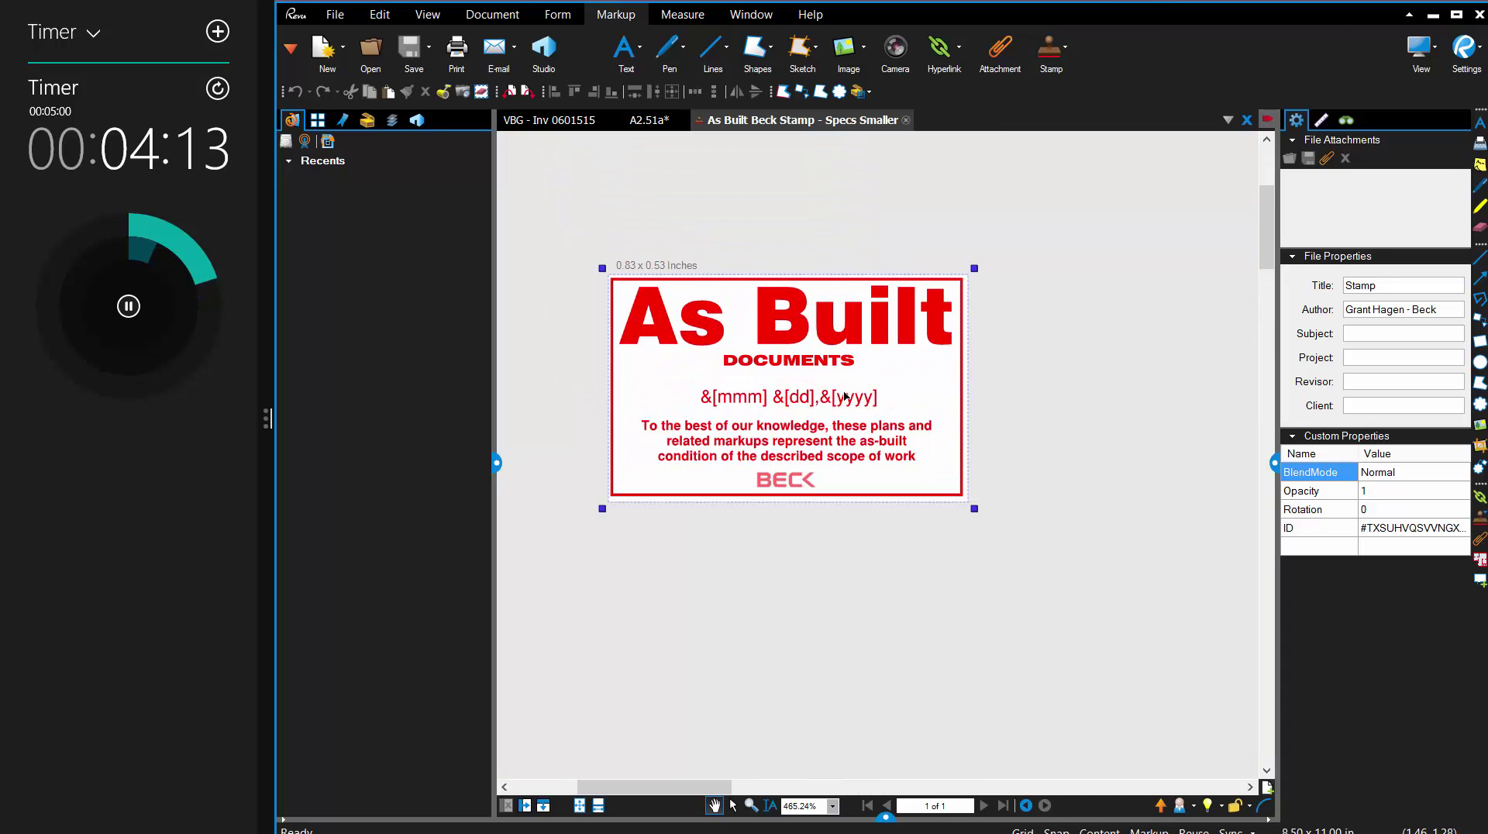
{"action": "left_click", "coordinate": [788, 399]}
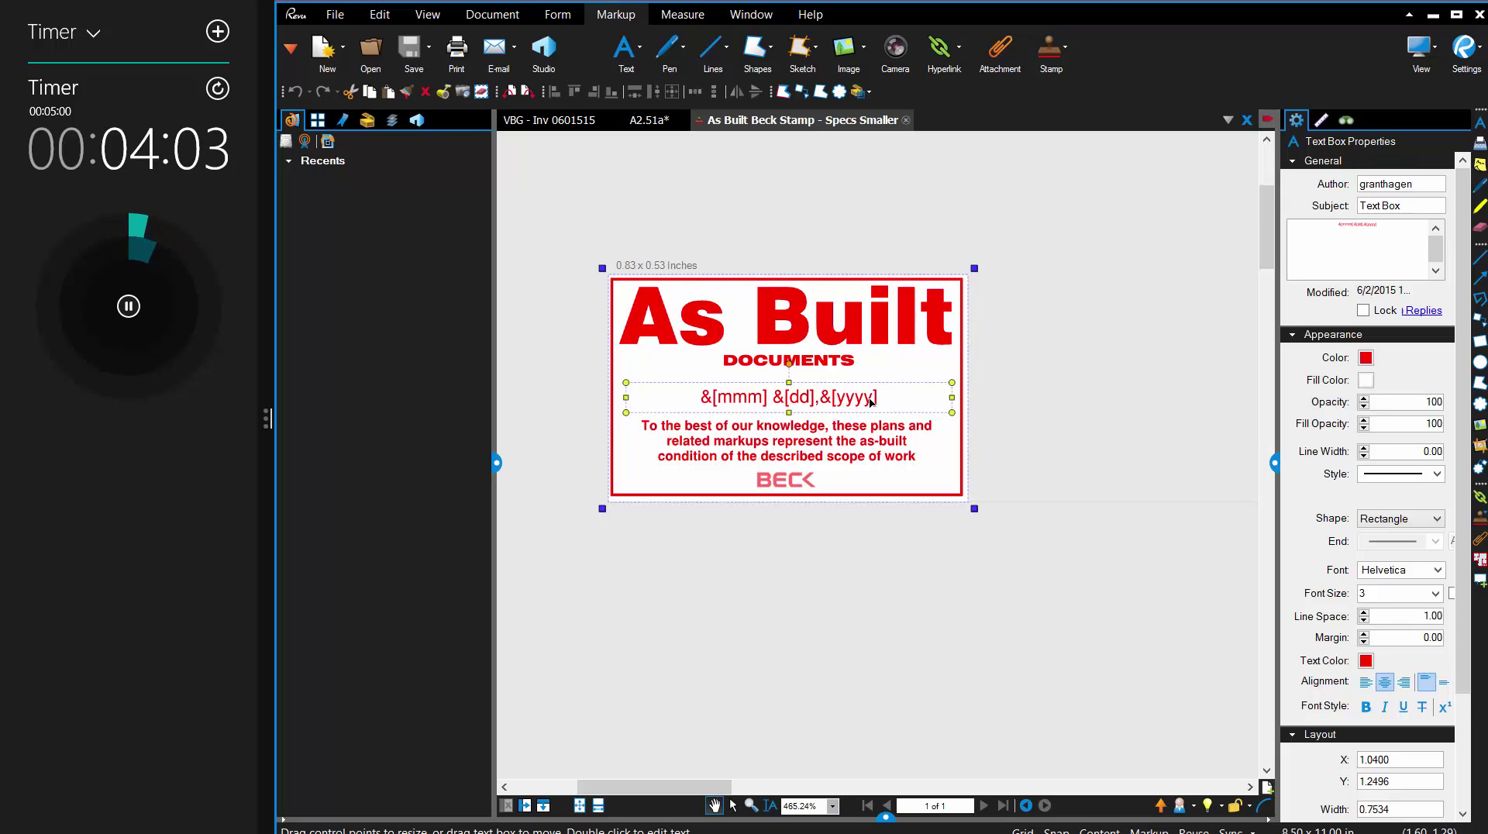
Paste a copy of the date text below the scope statement and replace it with &[User] &[HH] fields.
{"action": "key", "text": "ctrl+v"}
{"action": "left_click_drag", "start_coordinate": [923, 395], "coordinate": [710, 486]}
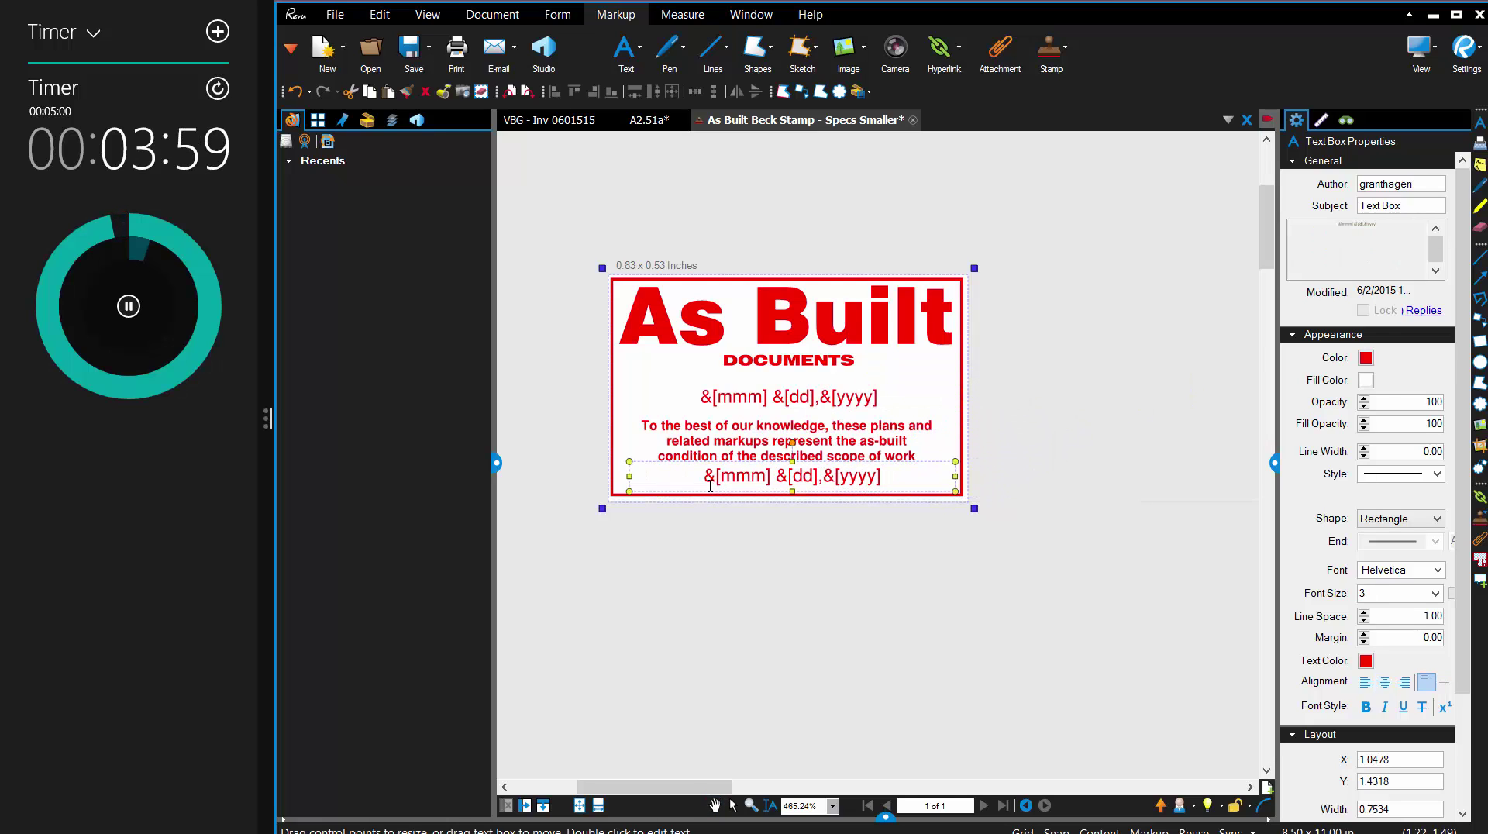
{"action": "double_click", "coordinate": [710, 486]}
{"action": "left_click_drag", "start_coordinate": [881, 475], "coordinate": [699, 477]}
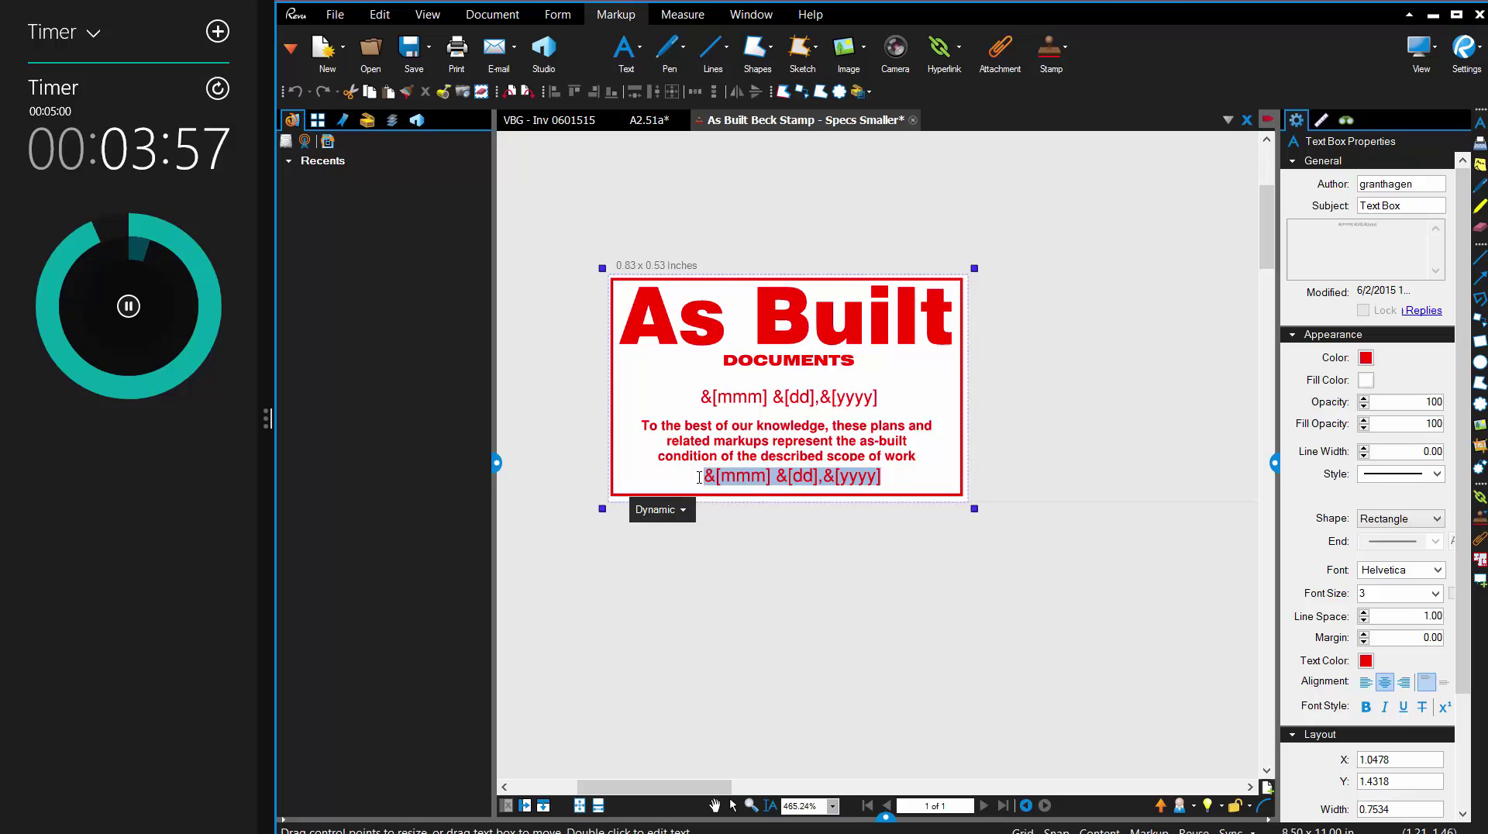
{"action": "key", "text": "Delete"}
{"action": "left_click", "coordinate": [684, 511]}
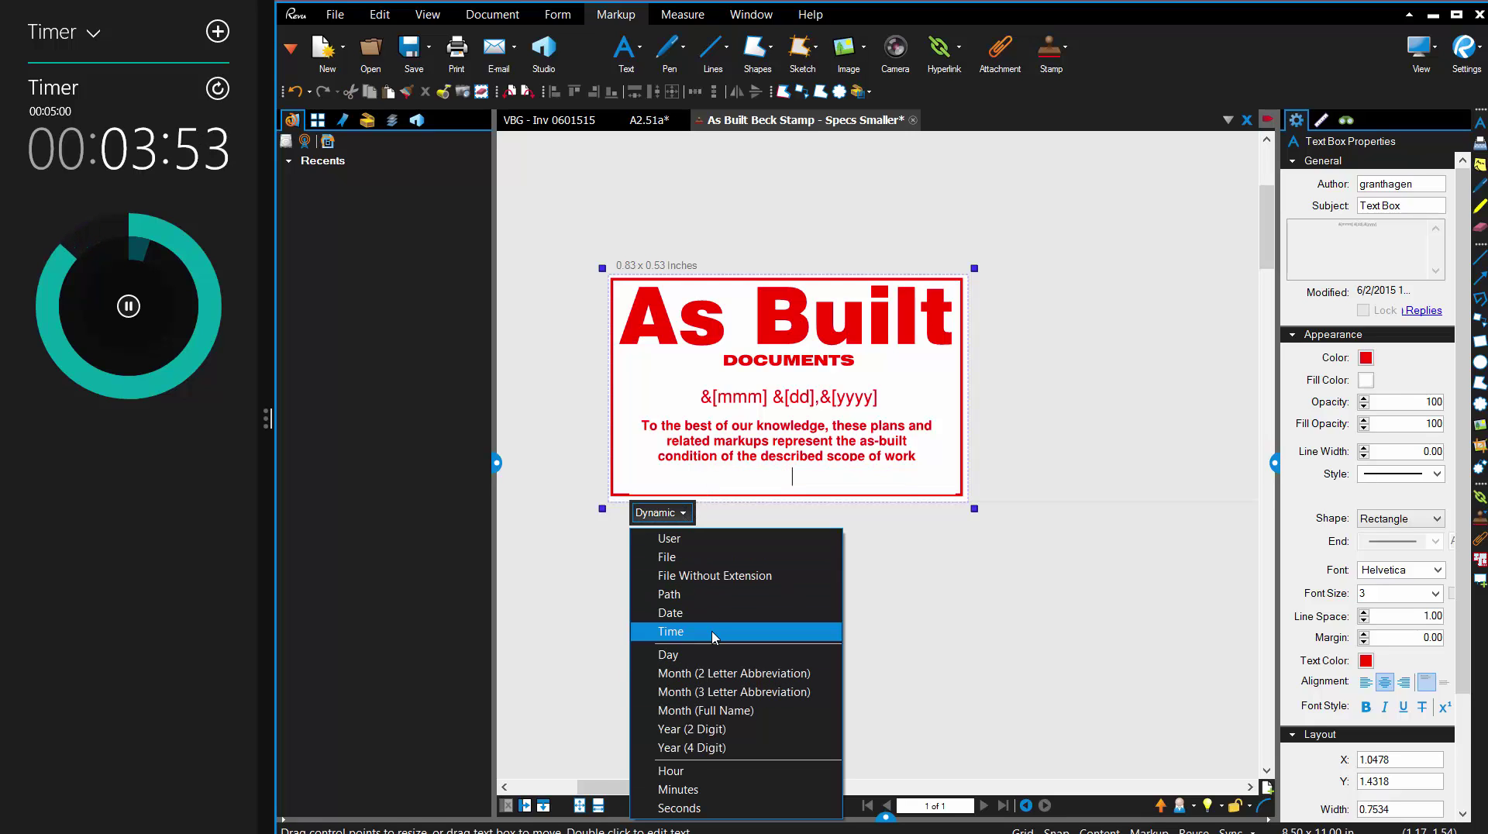
{"action": "left_click", "coordinate": [731, 545]}
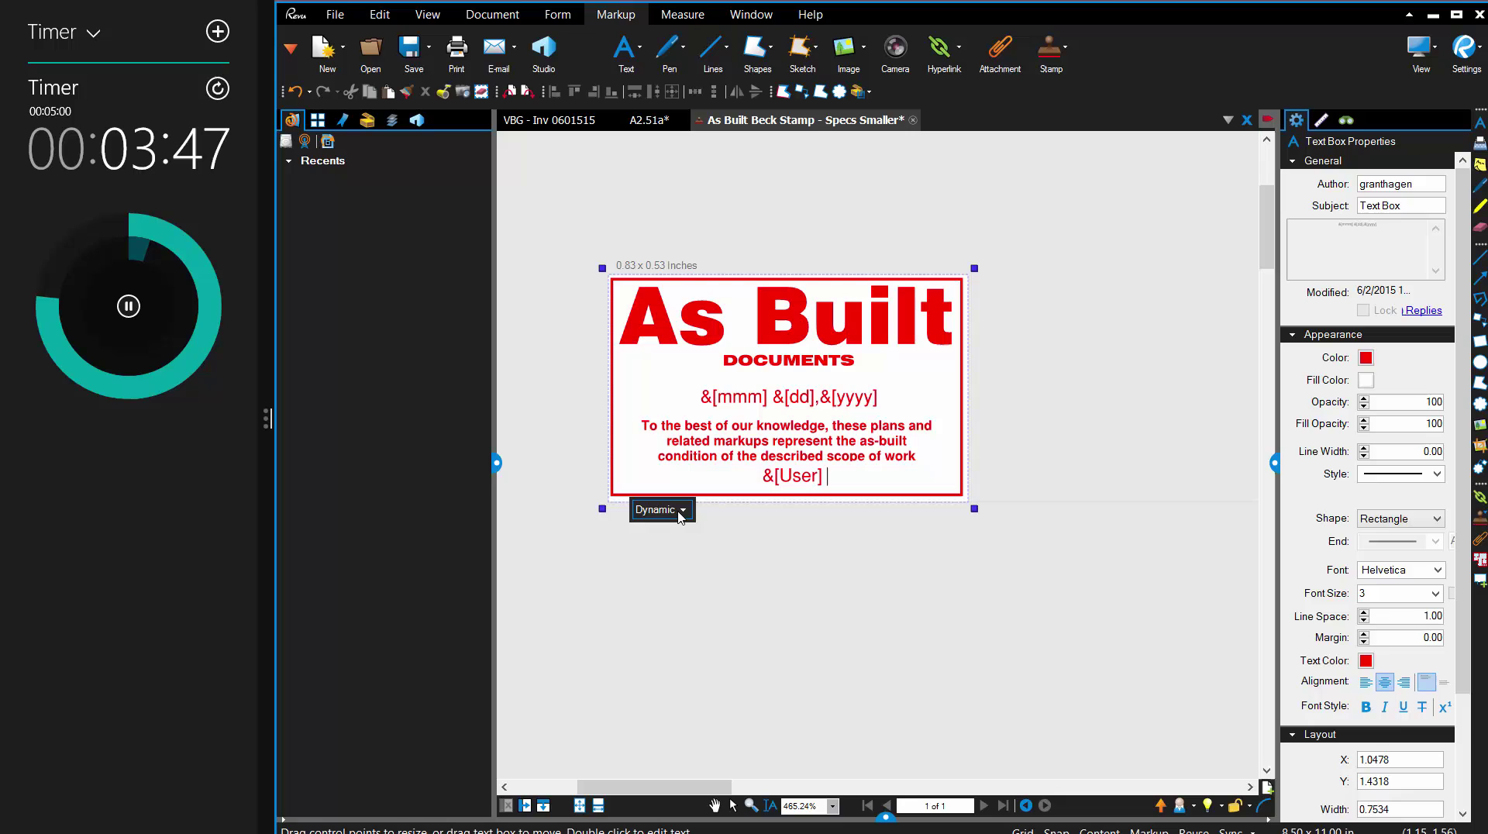
{"action": "left_click", "coordinate": [681, 512]}
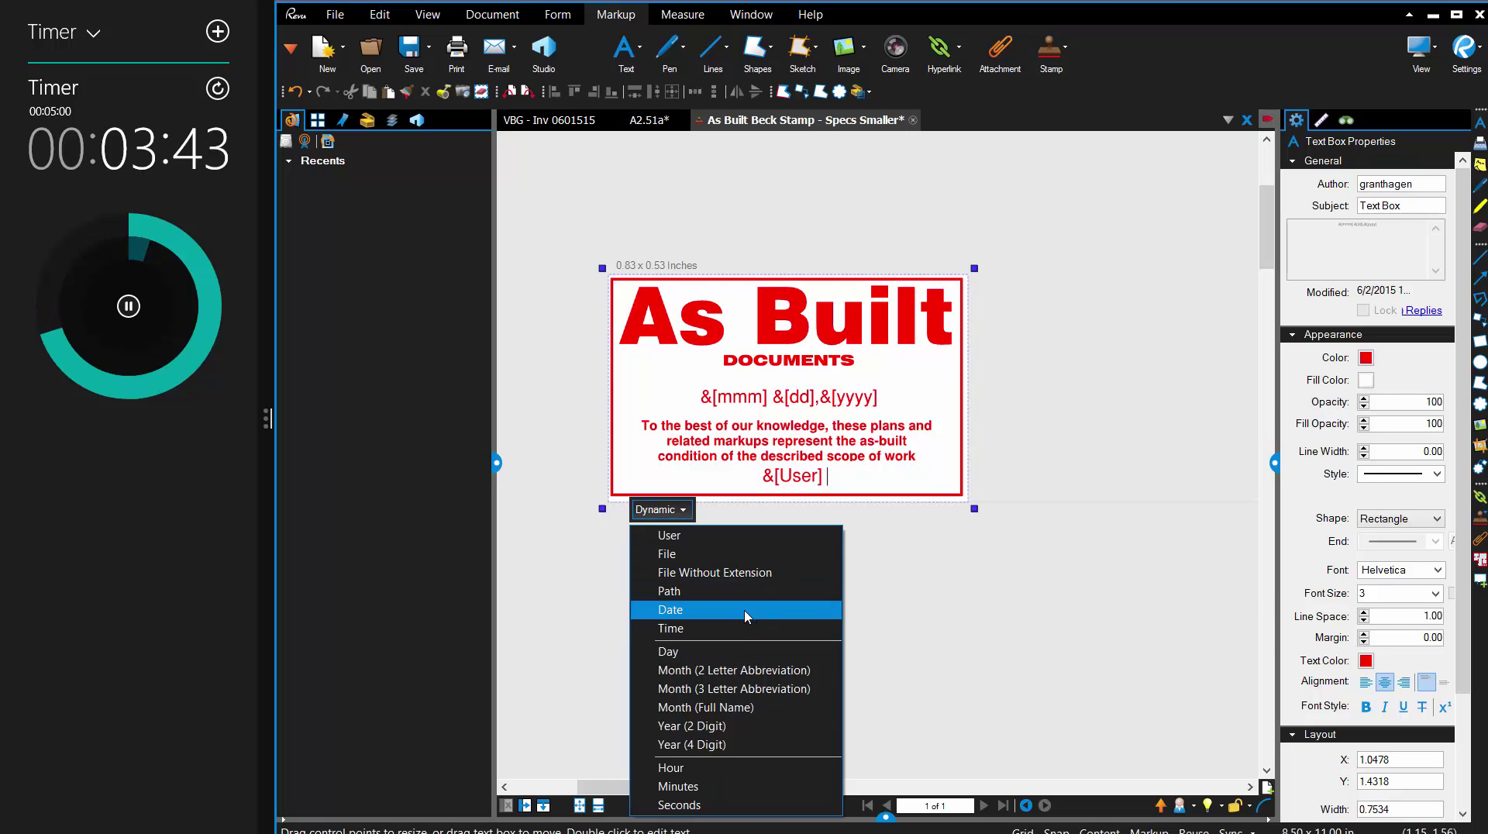
{"action": "left_click", "coordinate": [725, 772]}
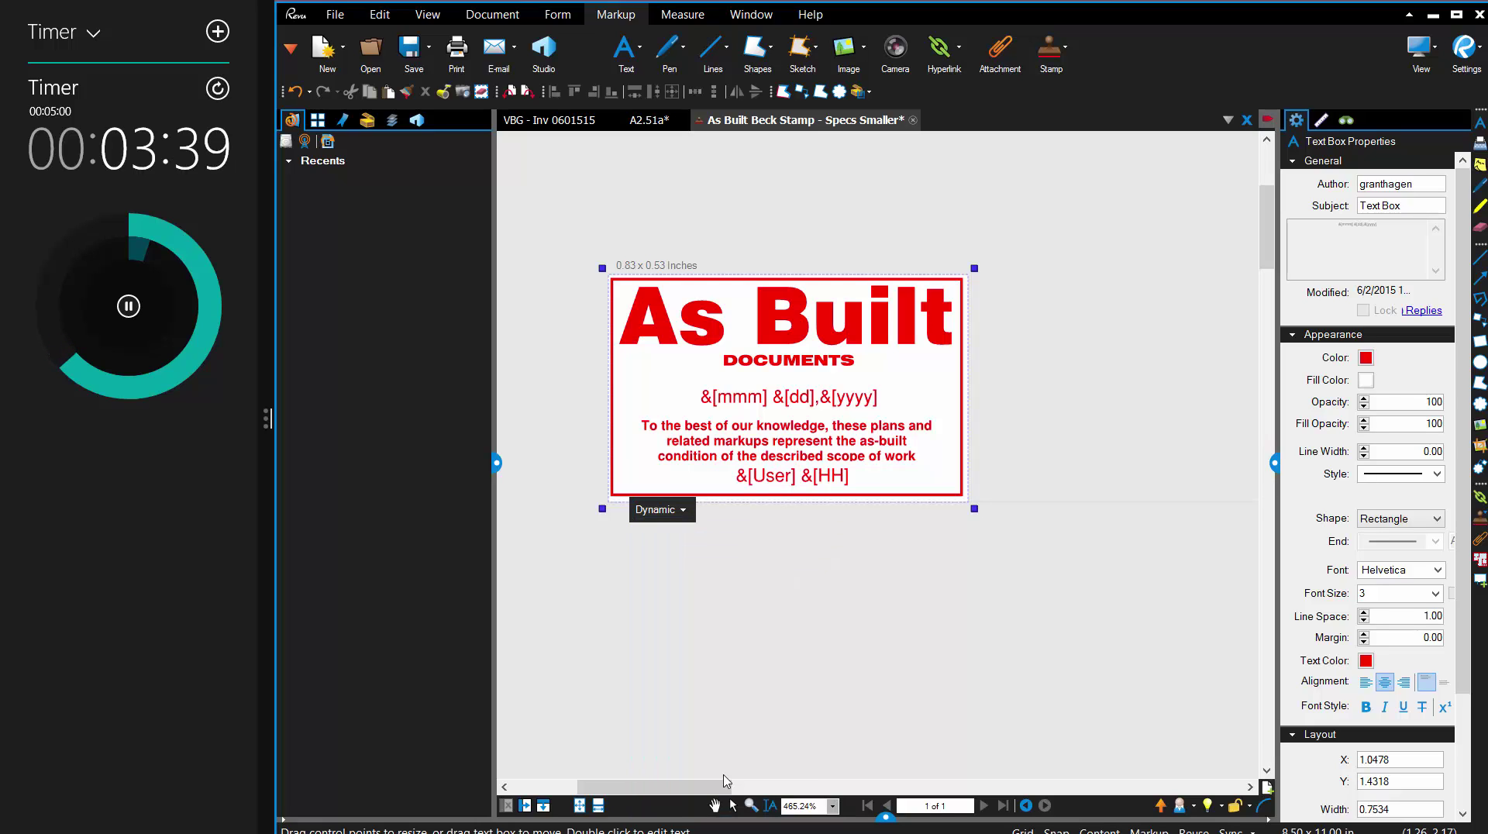
{"action": "key", "text": "Escape"}
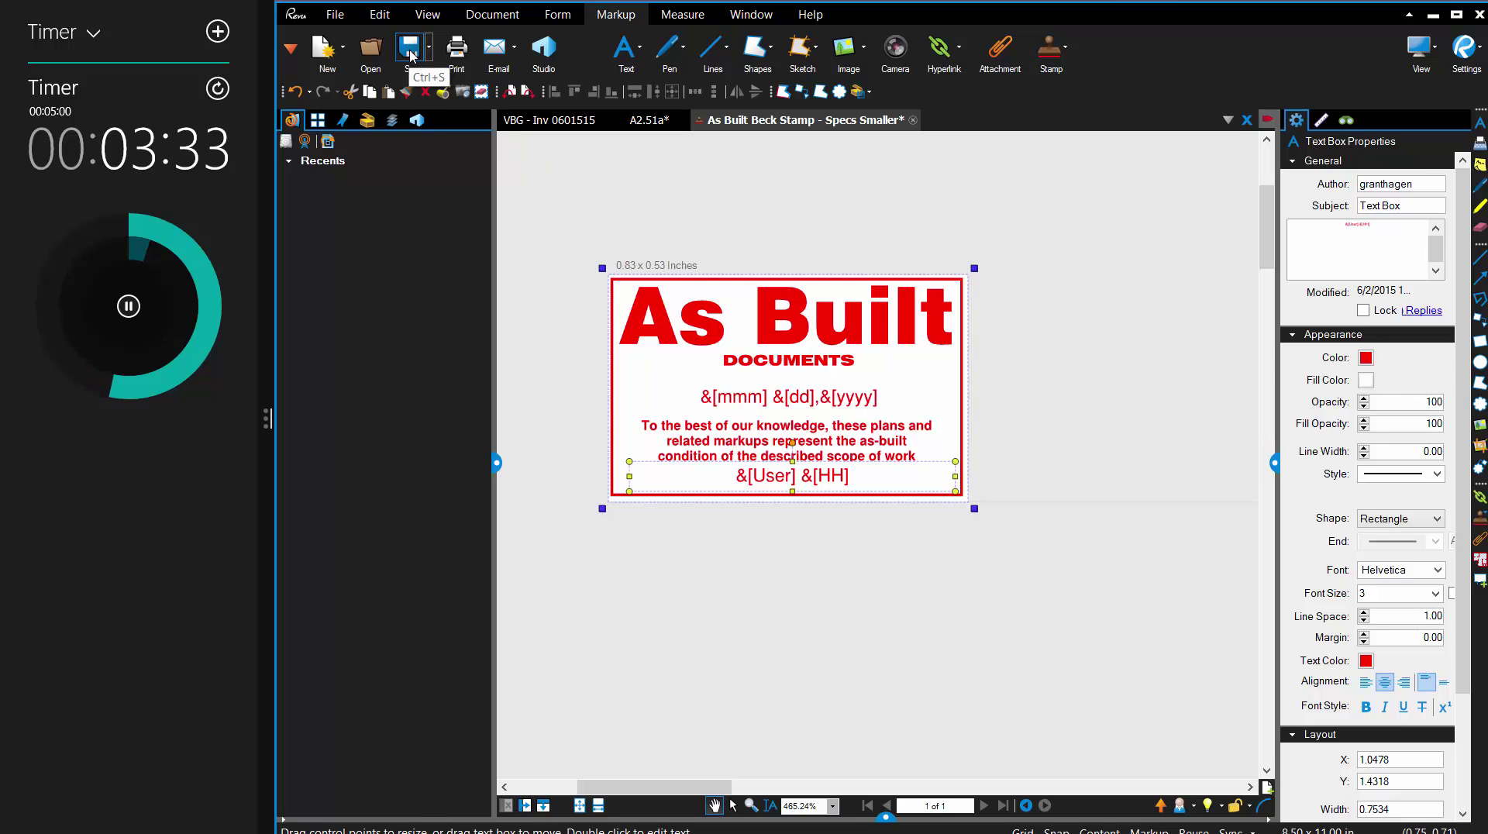
Save the edited stamp, test-place it on the A2.51a courtyard, then delete it.
{"action": "left_click", "coordinate": [410, 55]}
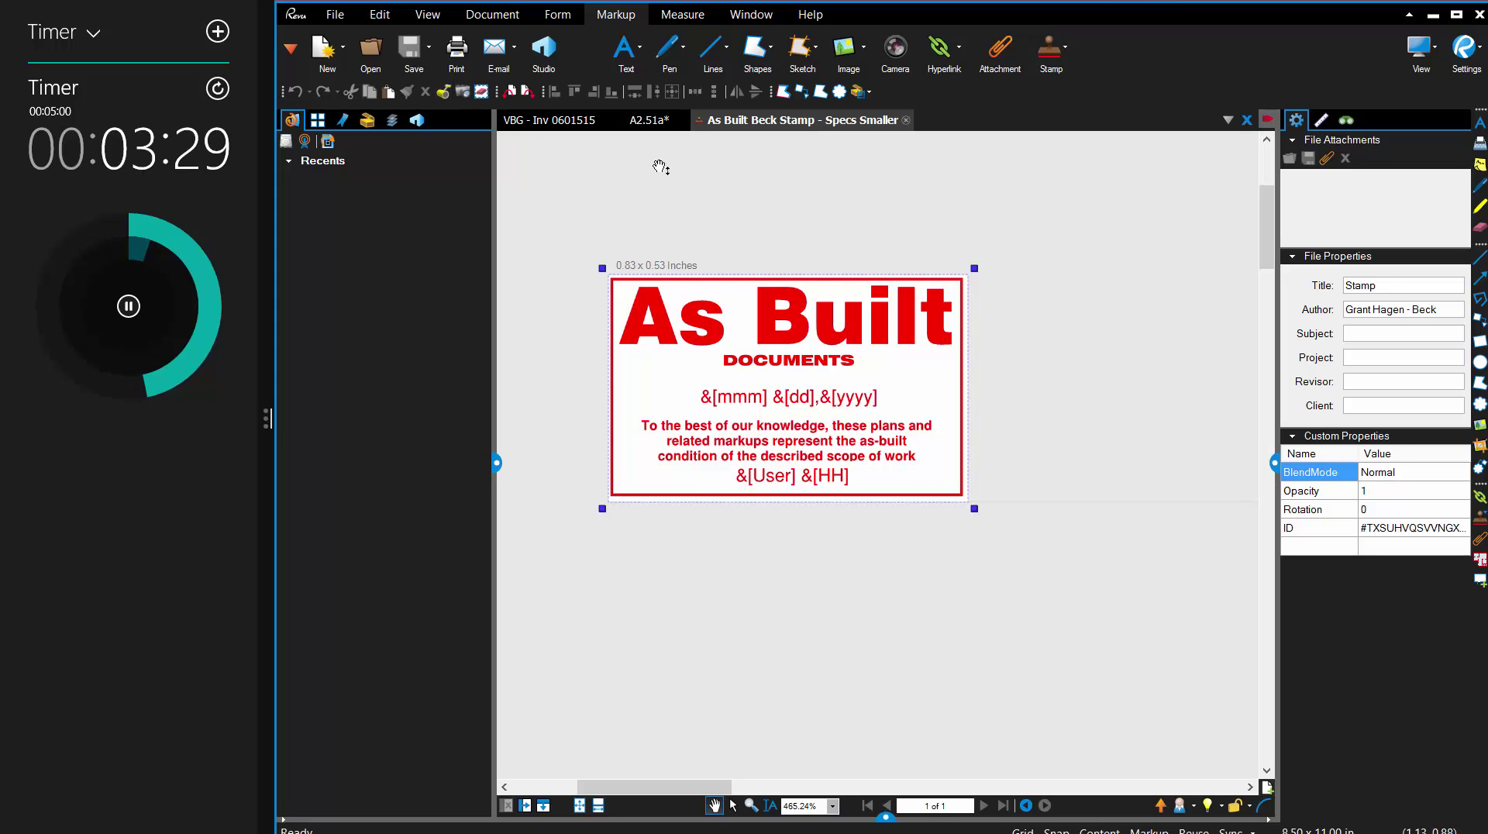
{"action": "left_click", "coordinate": [655, 120]}
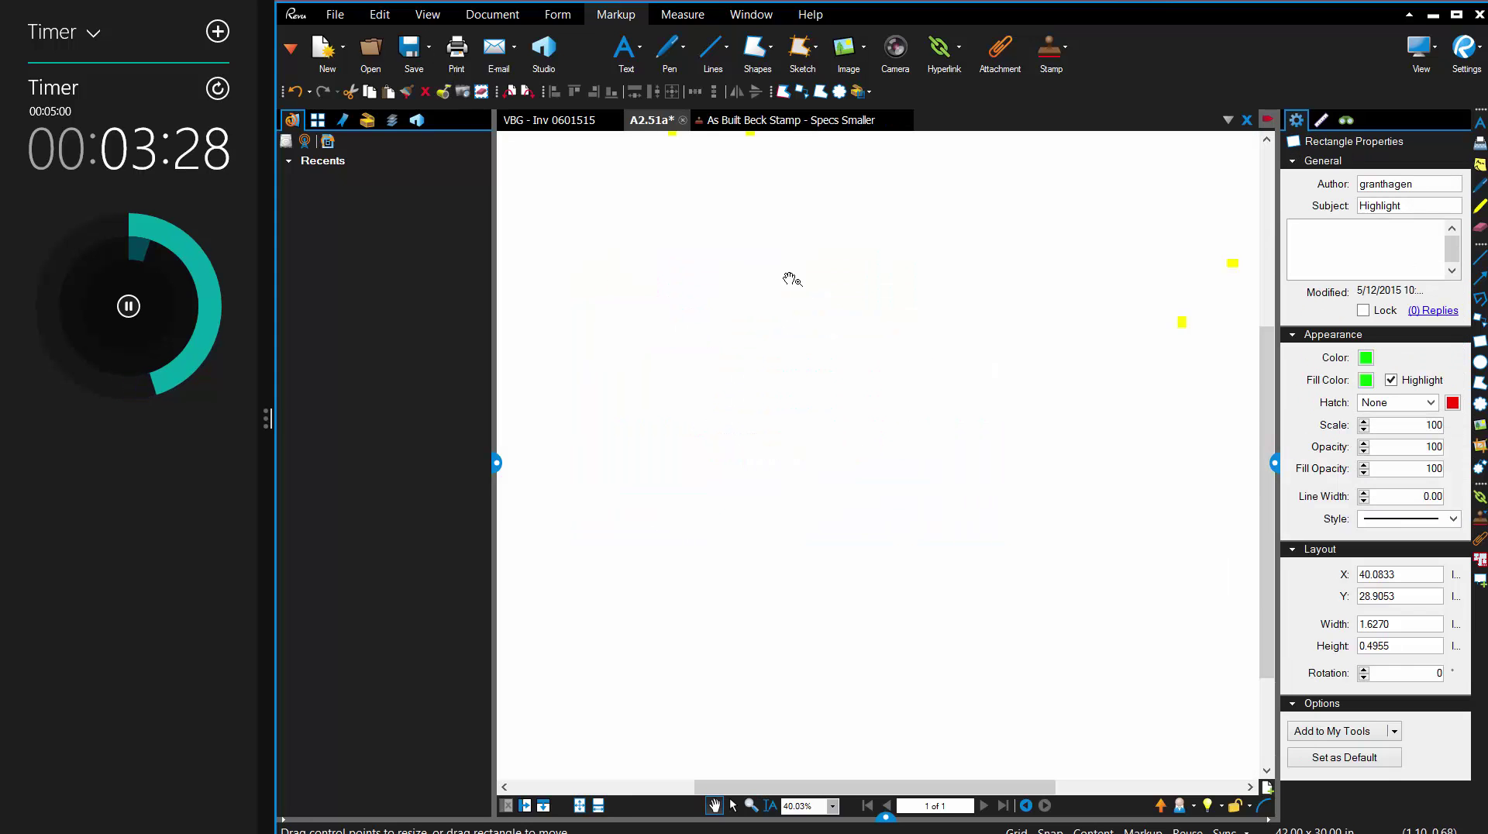
{"action": "left_click", "coordinate": [1060, 51]}
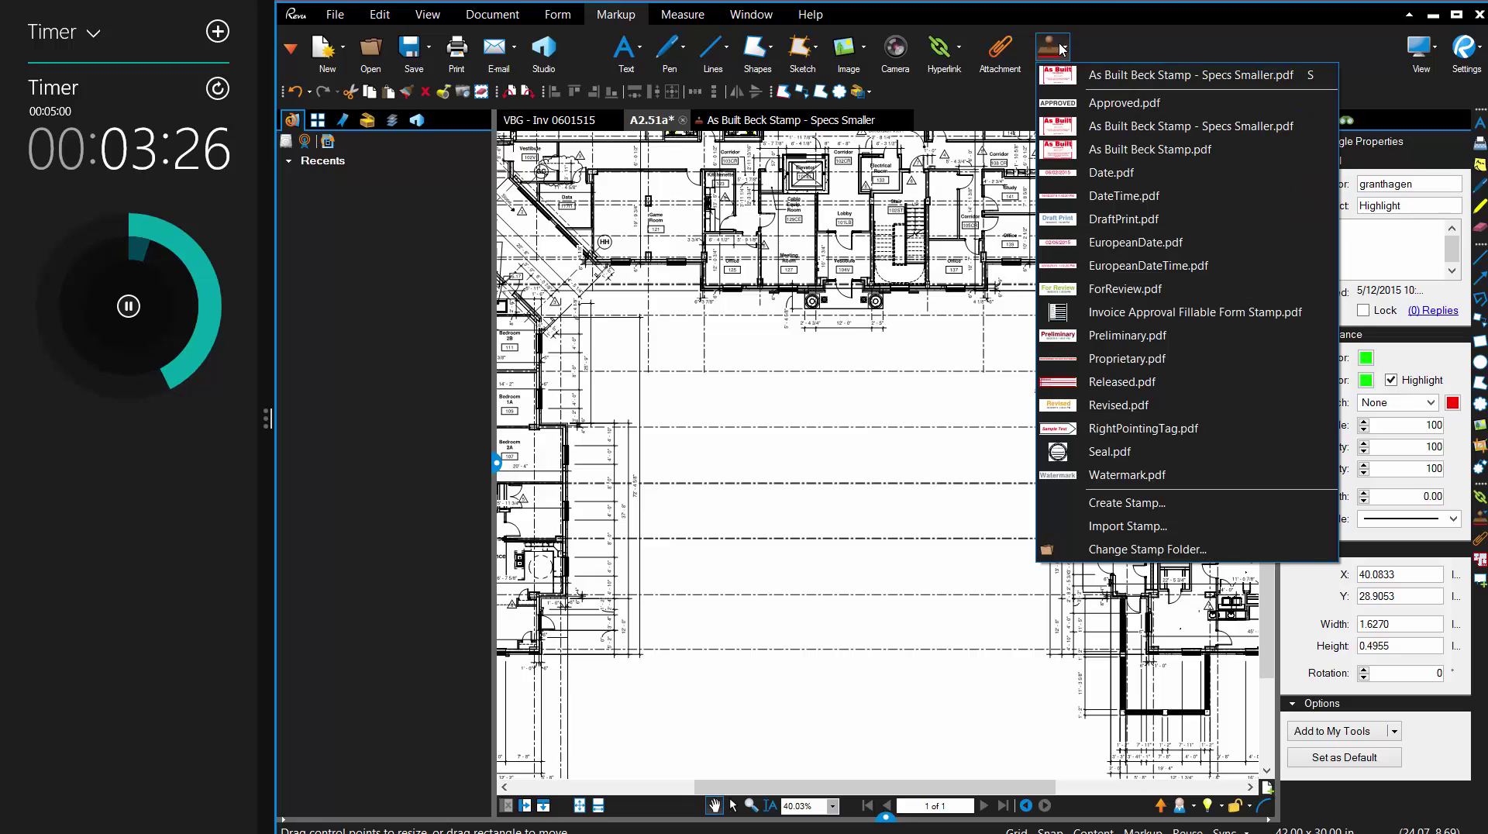
{"action": "left_click", "coordinate": [1151, 126]}
{"action": "left_click_drag", "start_coordinate": [705, 399], "coordinate": [971, 568]}
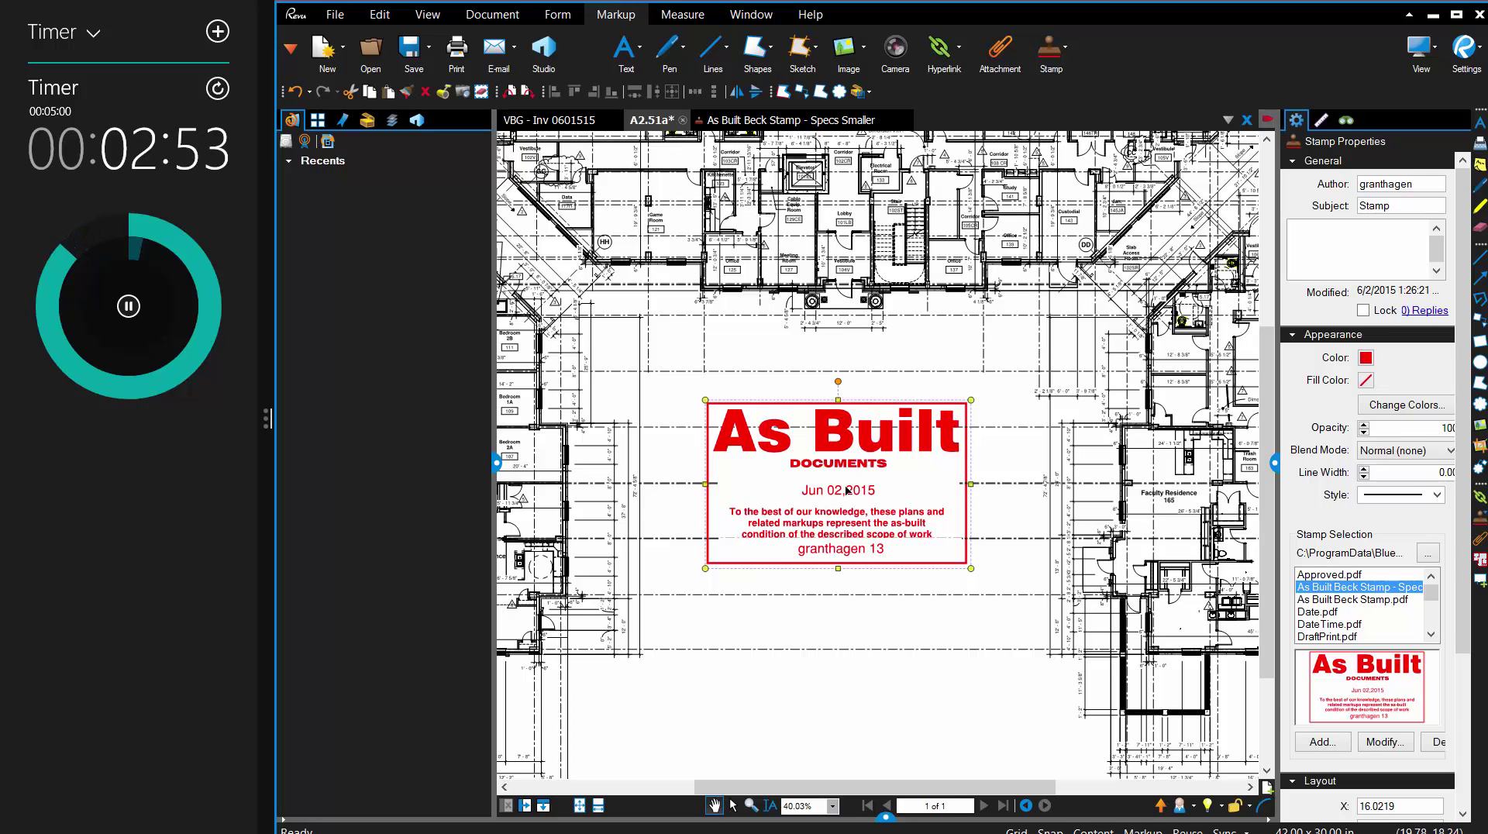
{"action": "key", "text": "Delete"}
On the VBG - Inv 0601515 invoice, outline the Invoice Approval Fillable Form stamp mid-table.
{"action": "left_click", "coordinate": [575, 122]}
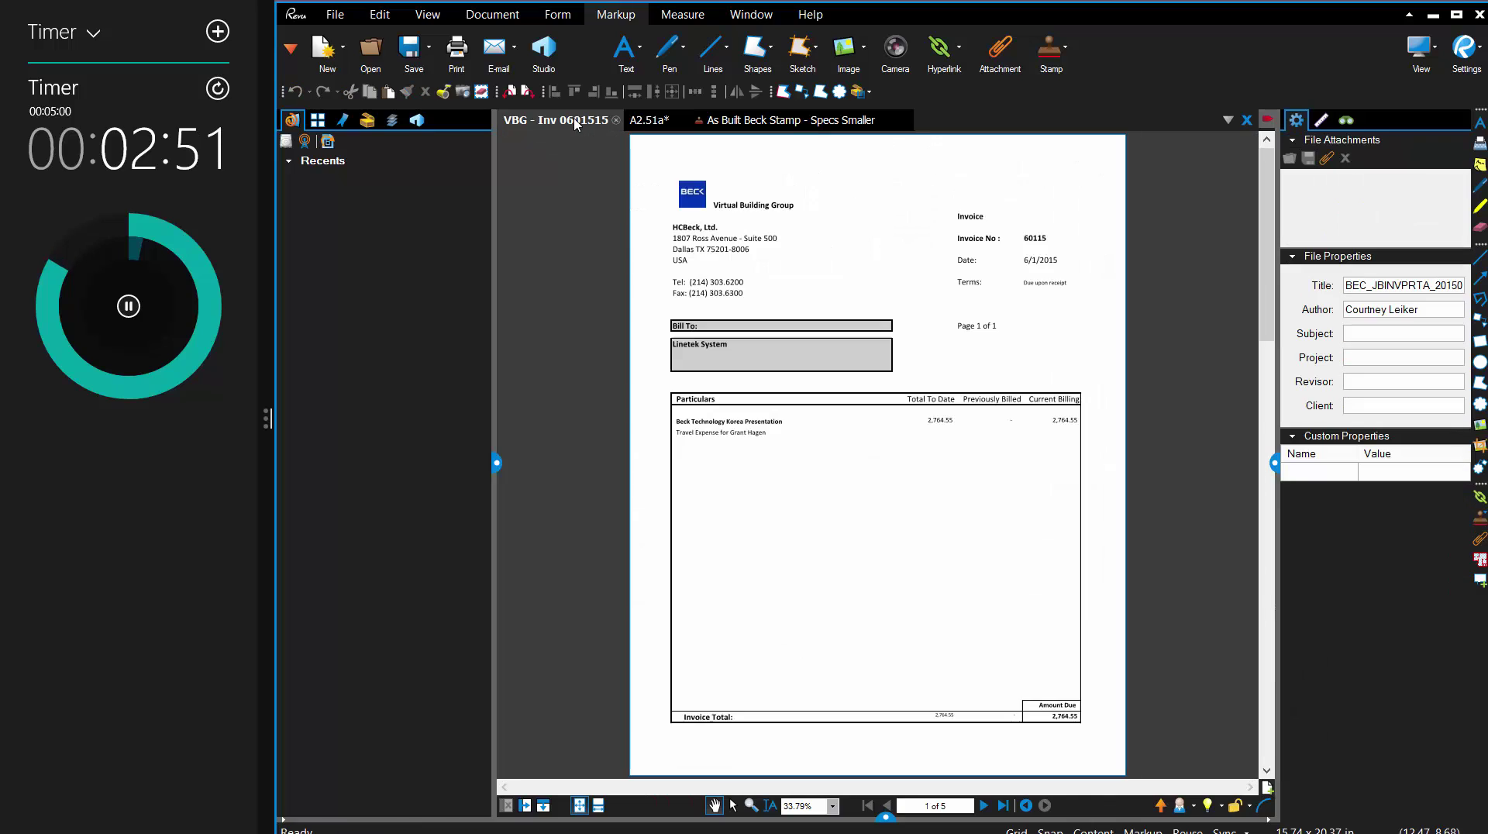
{"action": "left_click", "coordinate": [1062, 58]}
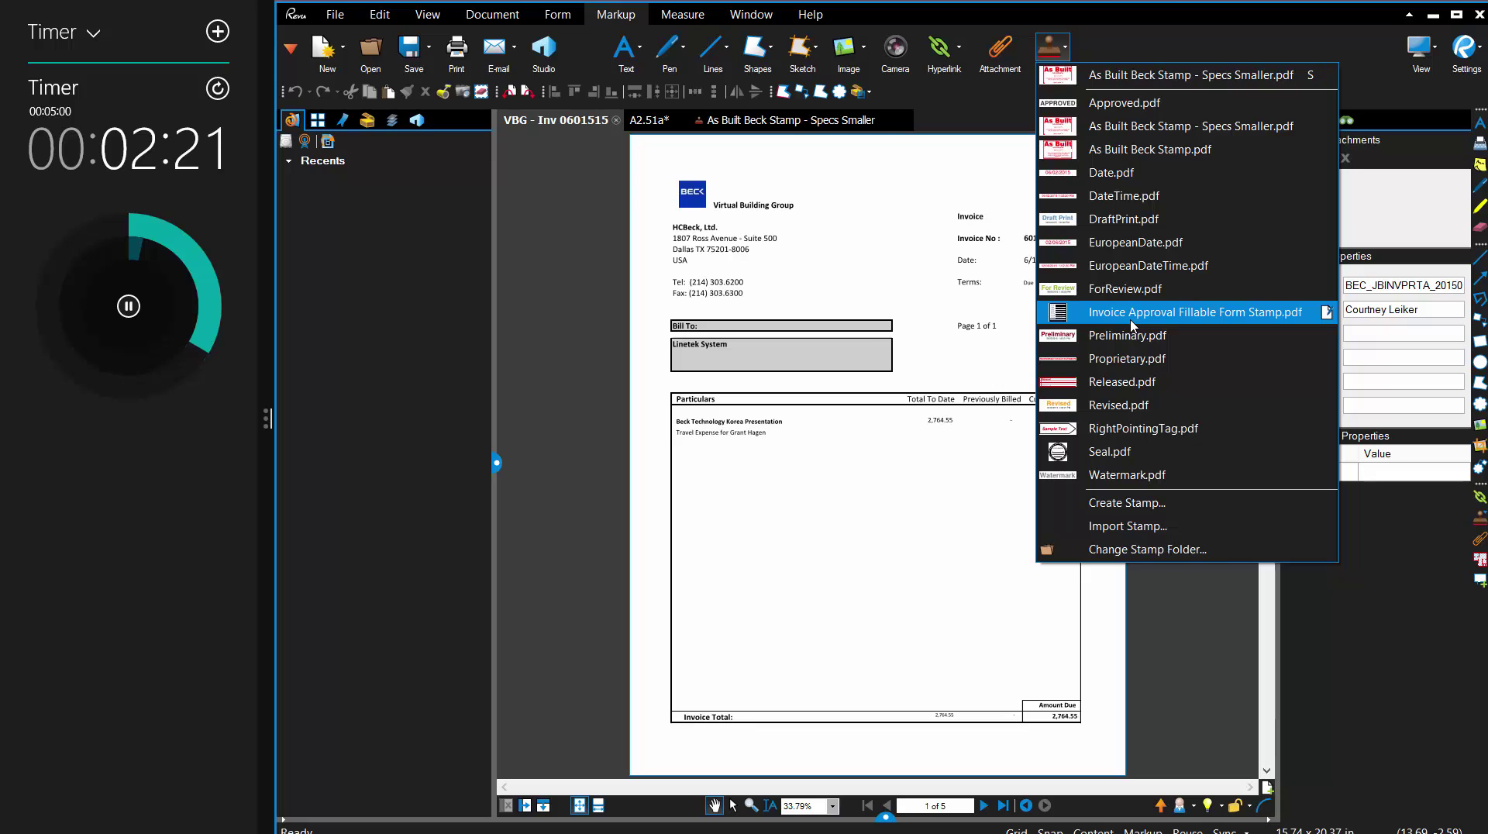
{"action": "left_click", "coordinate": [1141, 527]}
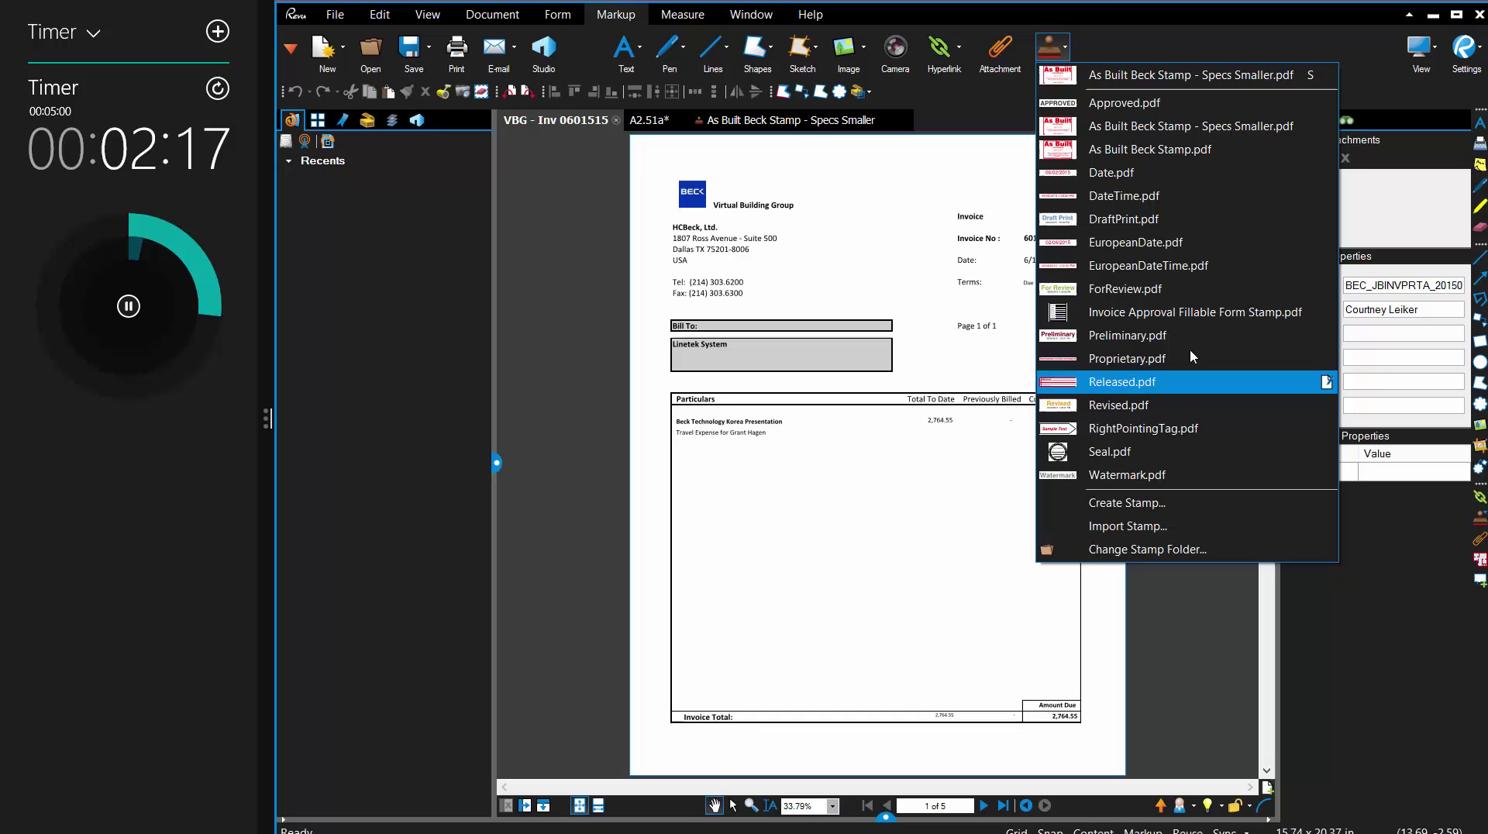
{"action": "left_click", "coordinate": [1191, 318]}
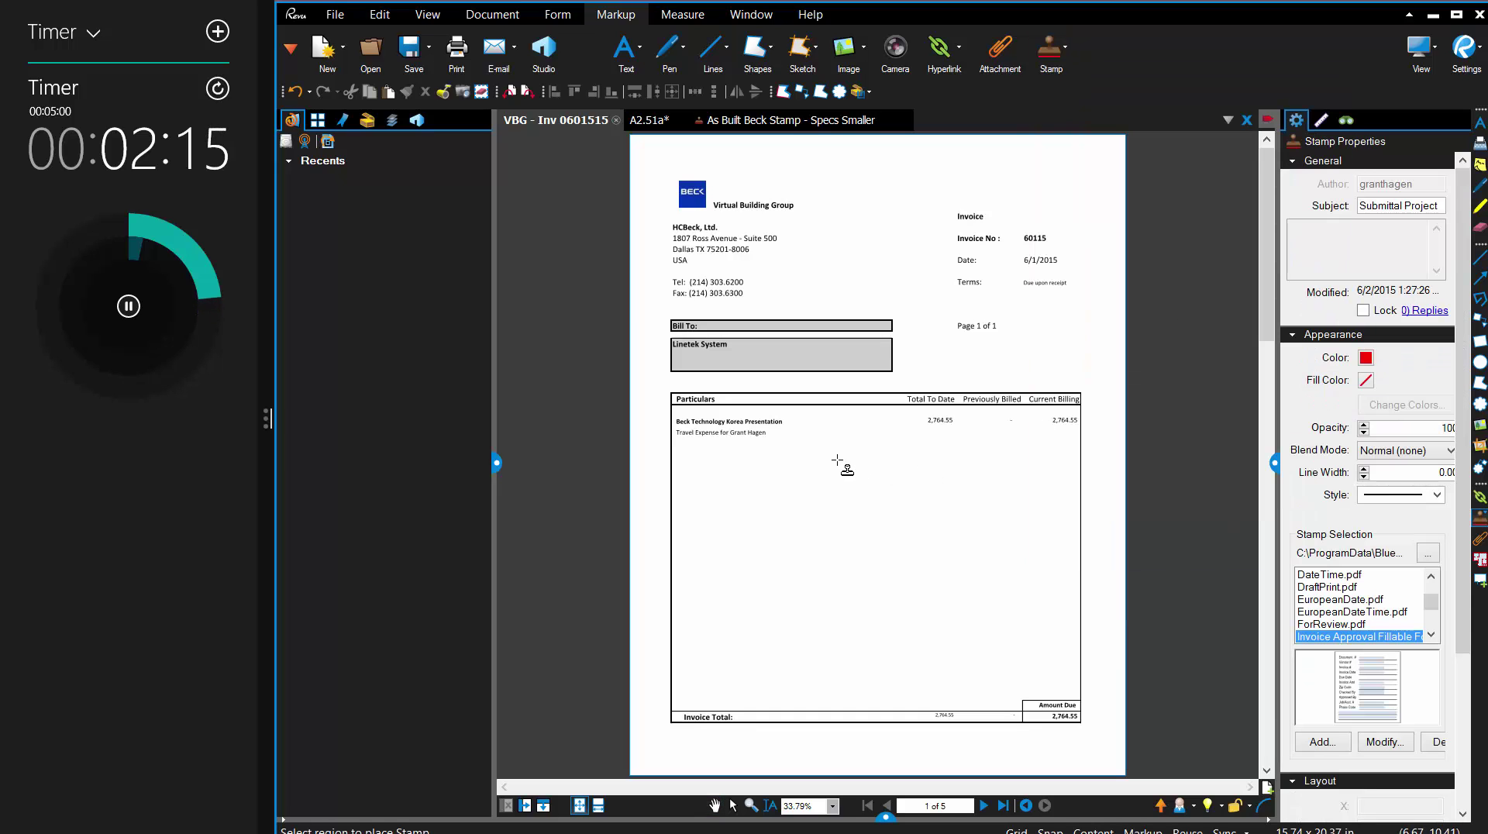
{"action": "left_click_drag", "start_coordinate": [830, 451], "coordinate": [1006, 637]}
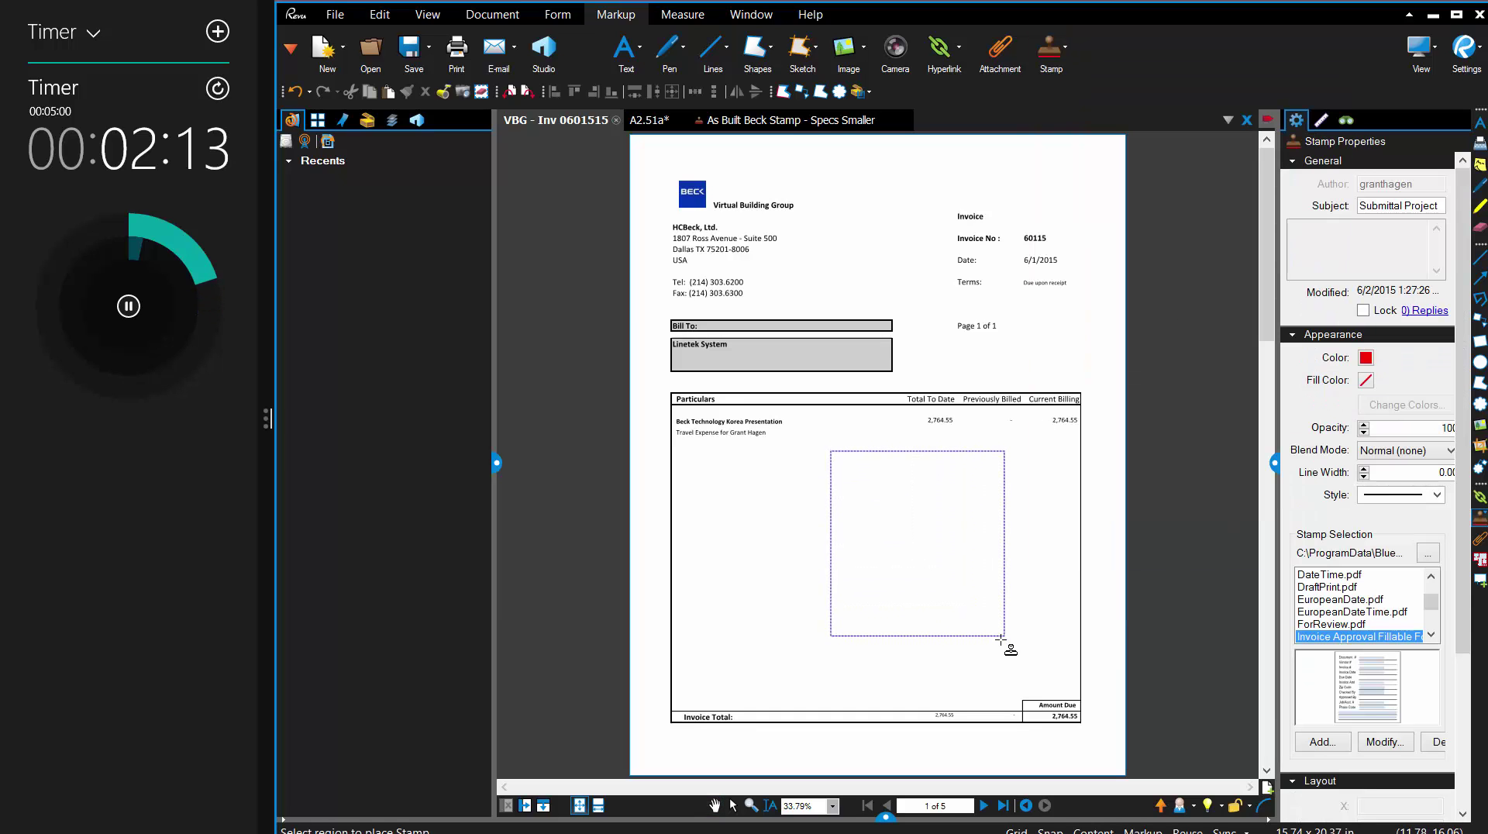
Enter document DC101, vendor Billings and invoice number 60115 in the Stamp Dialog.
{"action": "left_click_drag", "start_coordinate": [888, 237], "coordinate": [675, 265]}
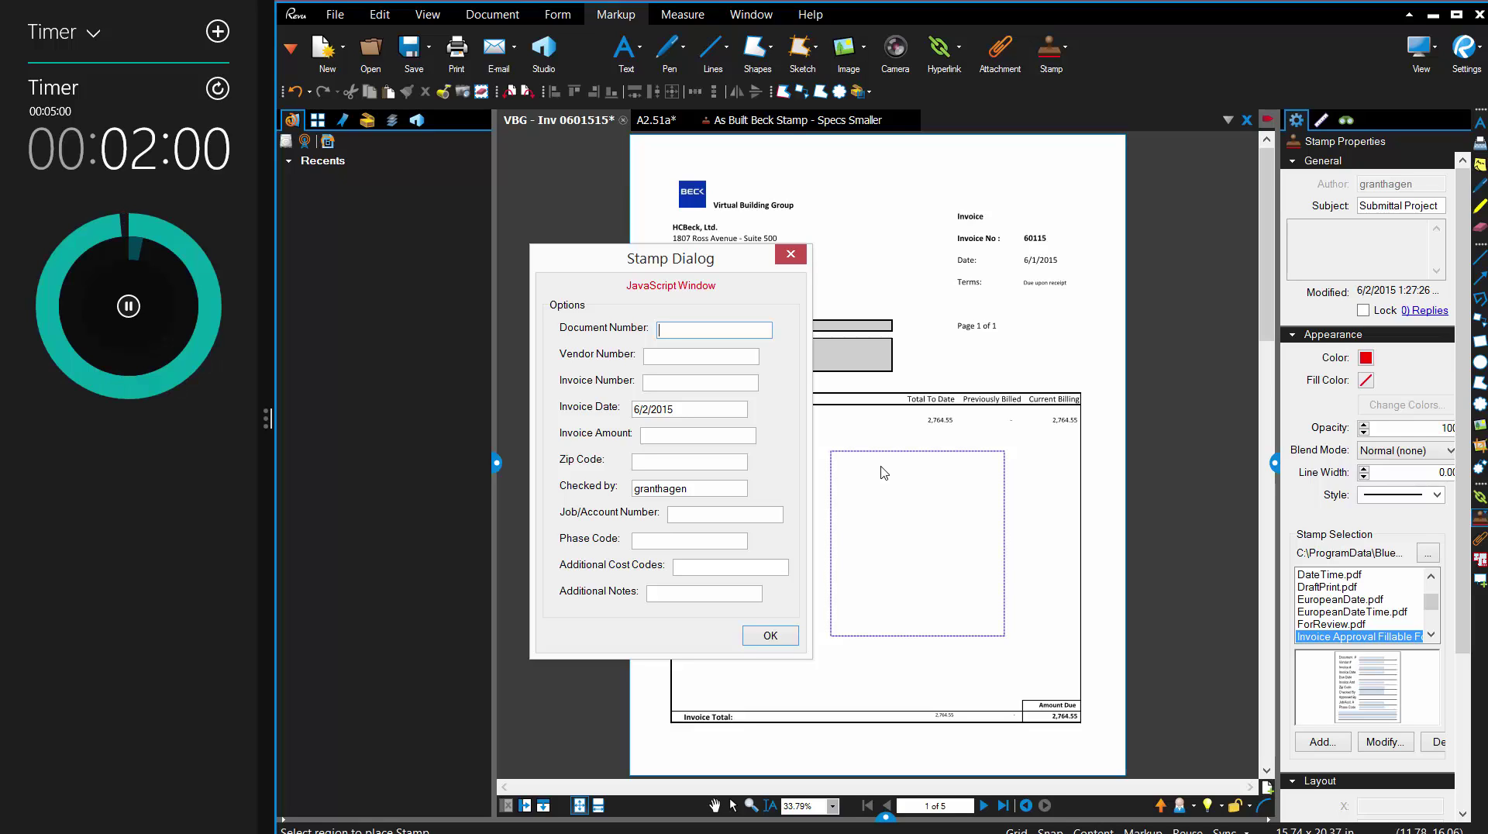
{"action": "type", "text": "DC101"}
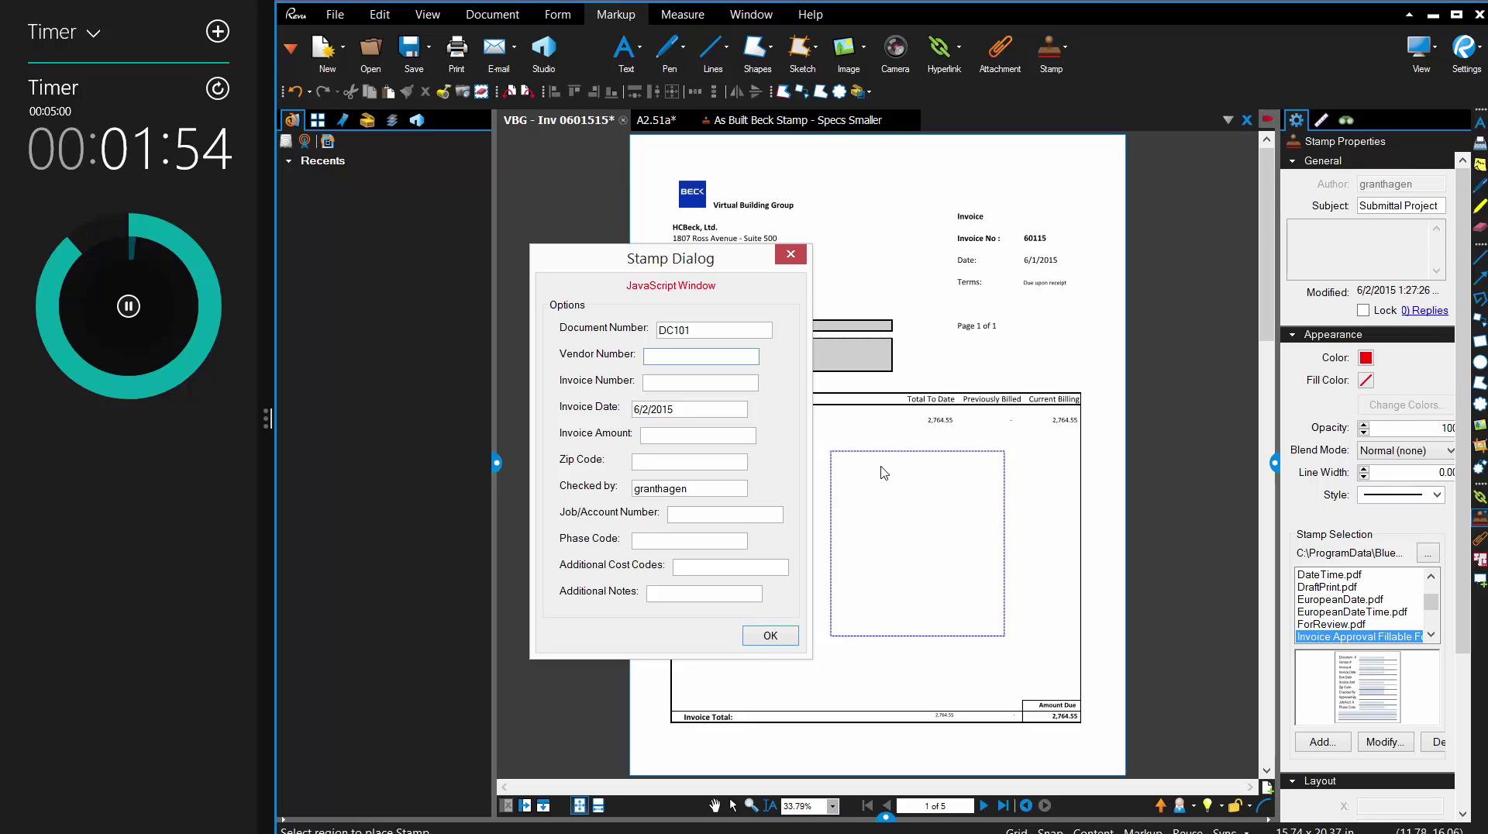
{"action": "type", "text": "Billi"}
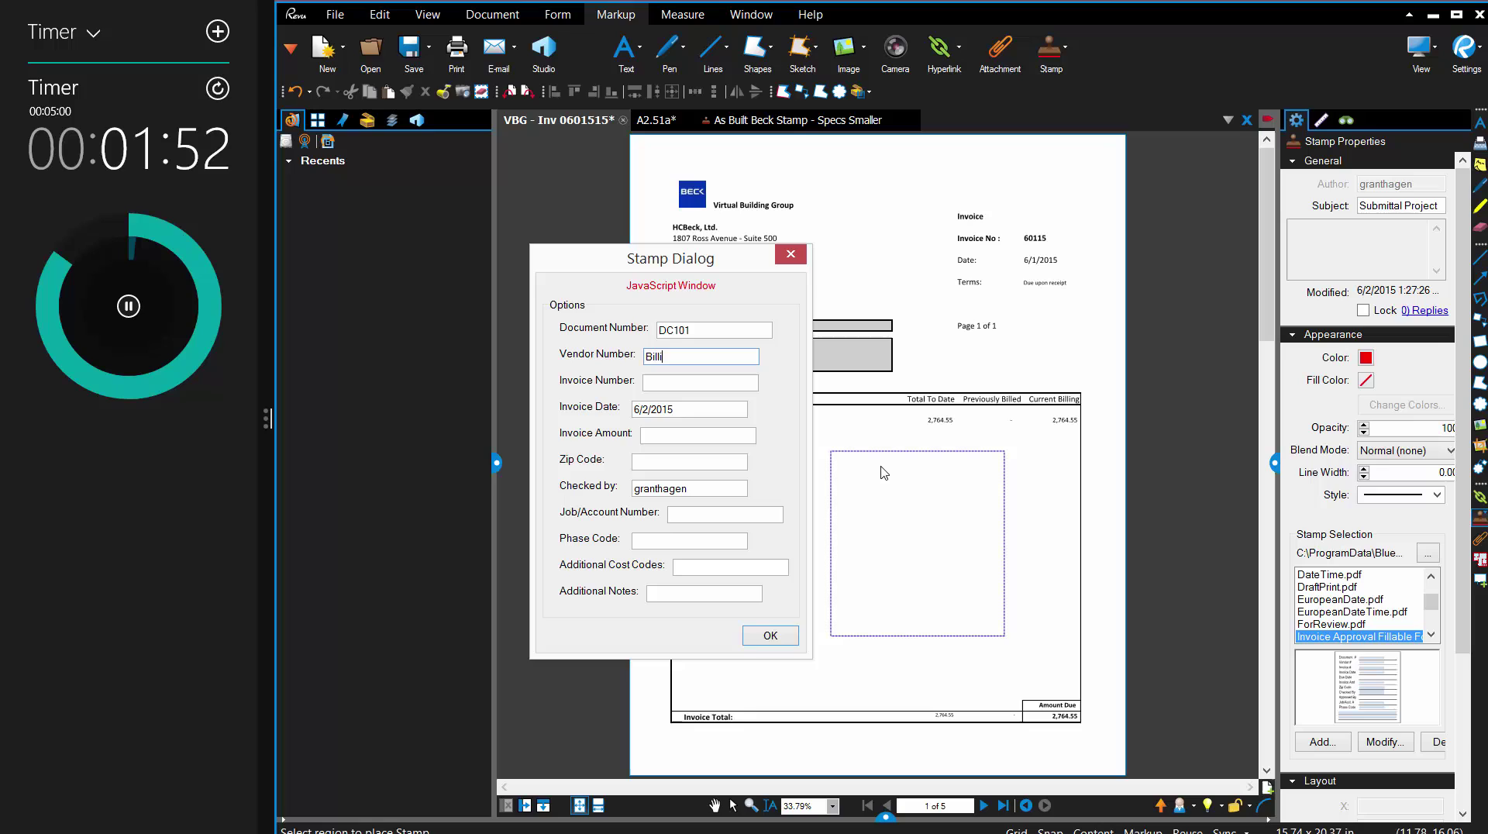
{"action": "type", "text": "ngs"}
{"action": "key", "text": "Tab"}
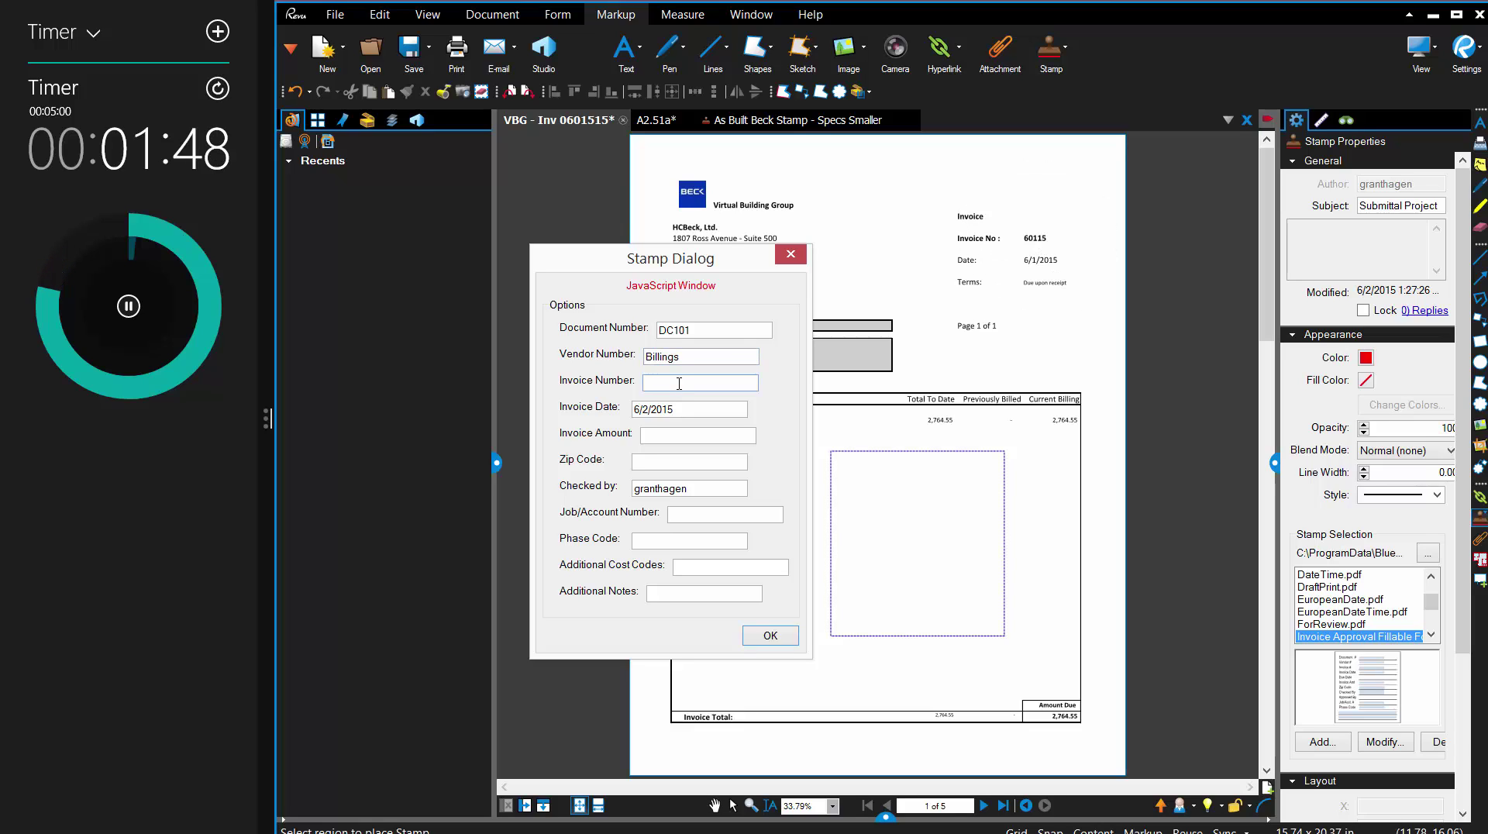
{"action": "type", "text": "60115"}
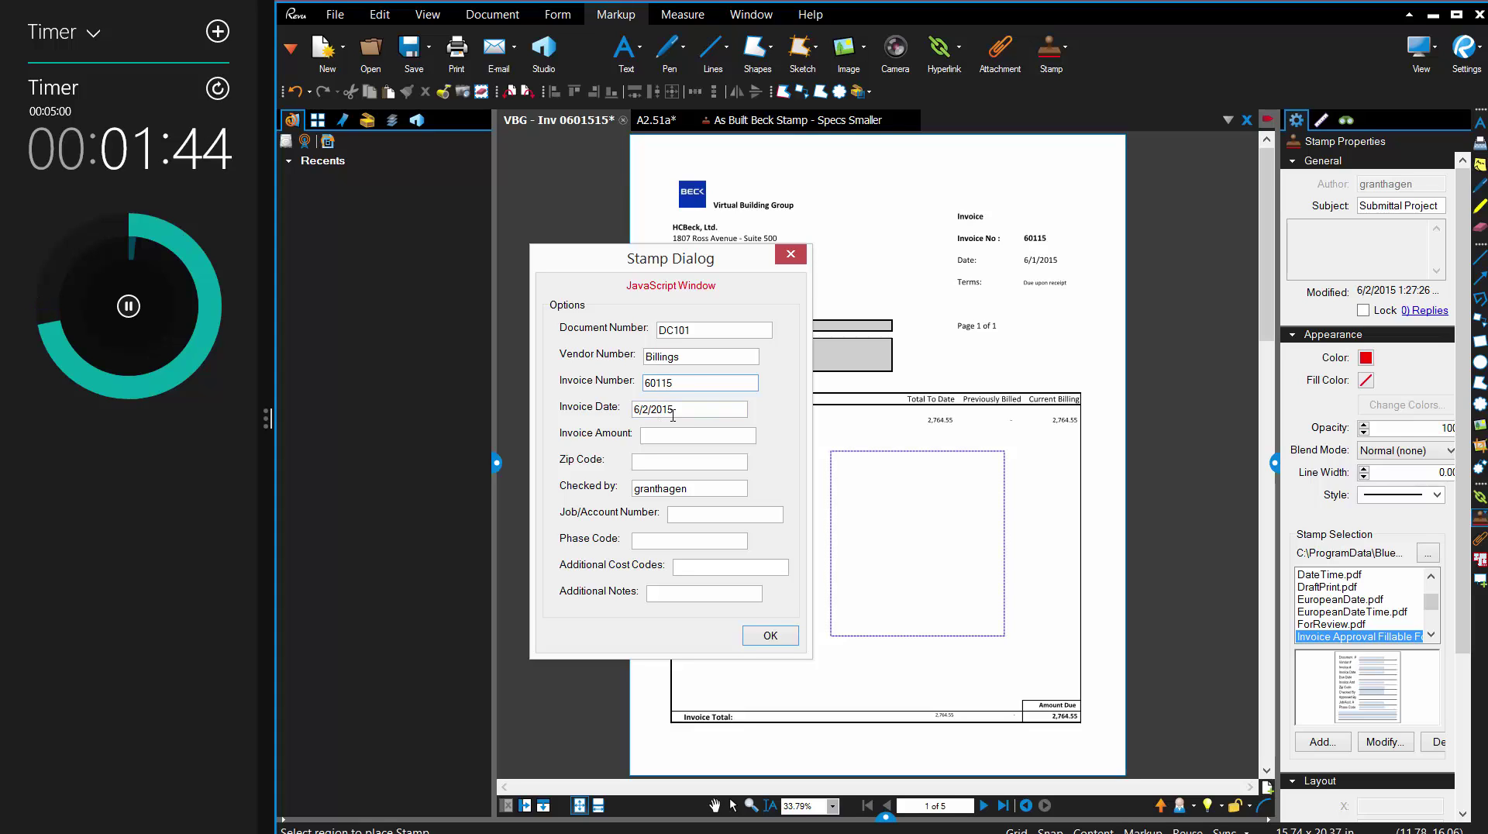
{"action": "key", "text": "Tab"}
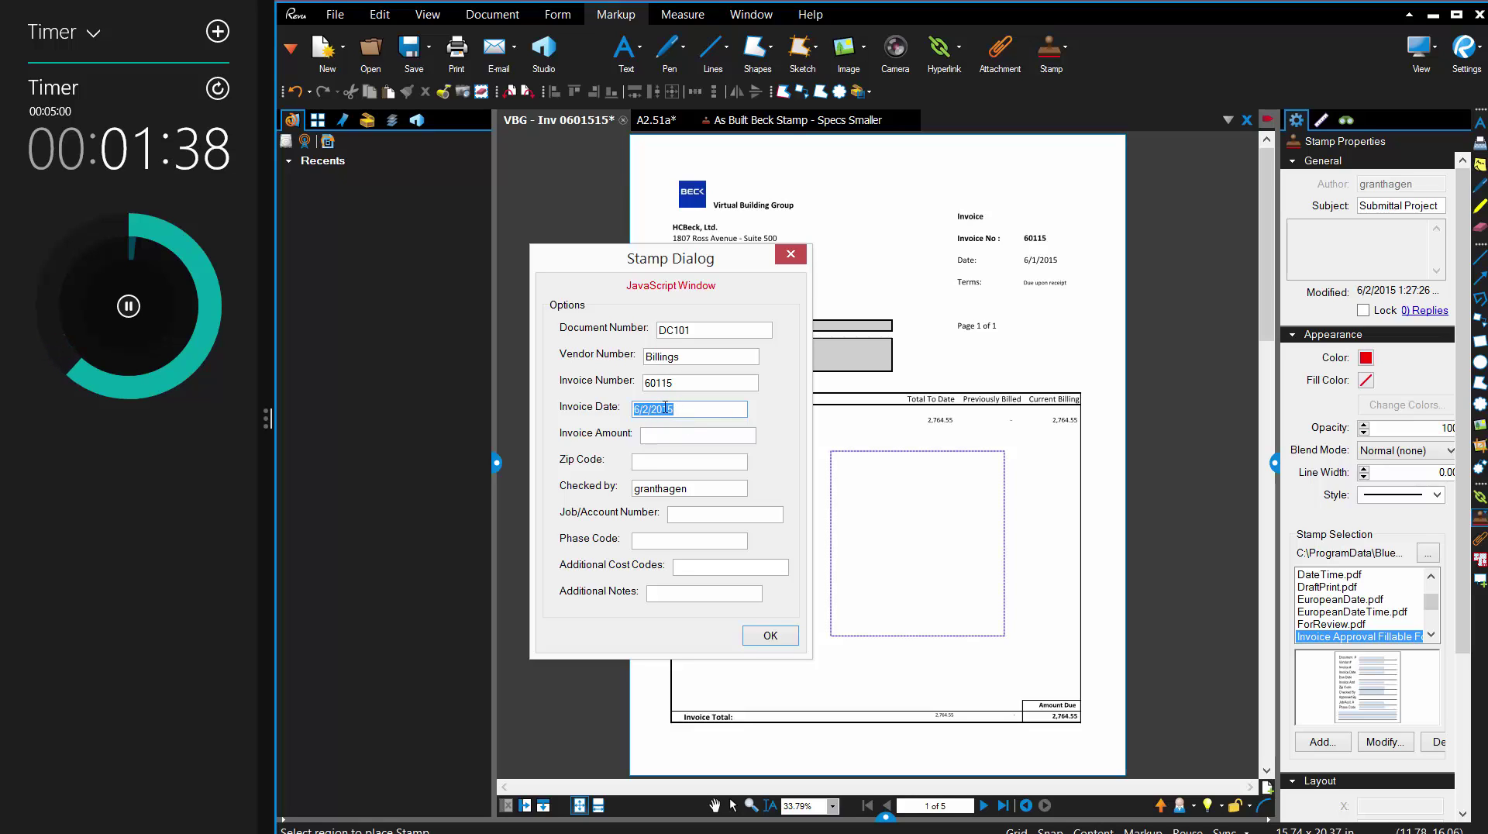
Enter amount 2764.55, zip 75206, job 165445.10 and phase code 10001.
{"action": "left_click", "coordinate": [656, 435]}
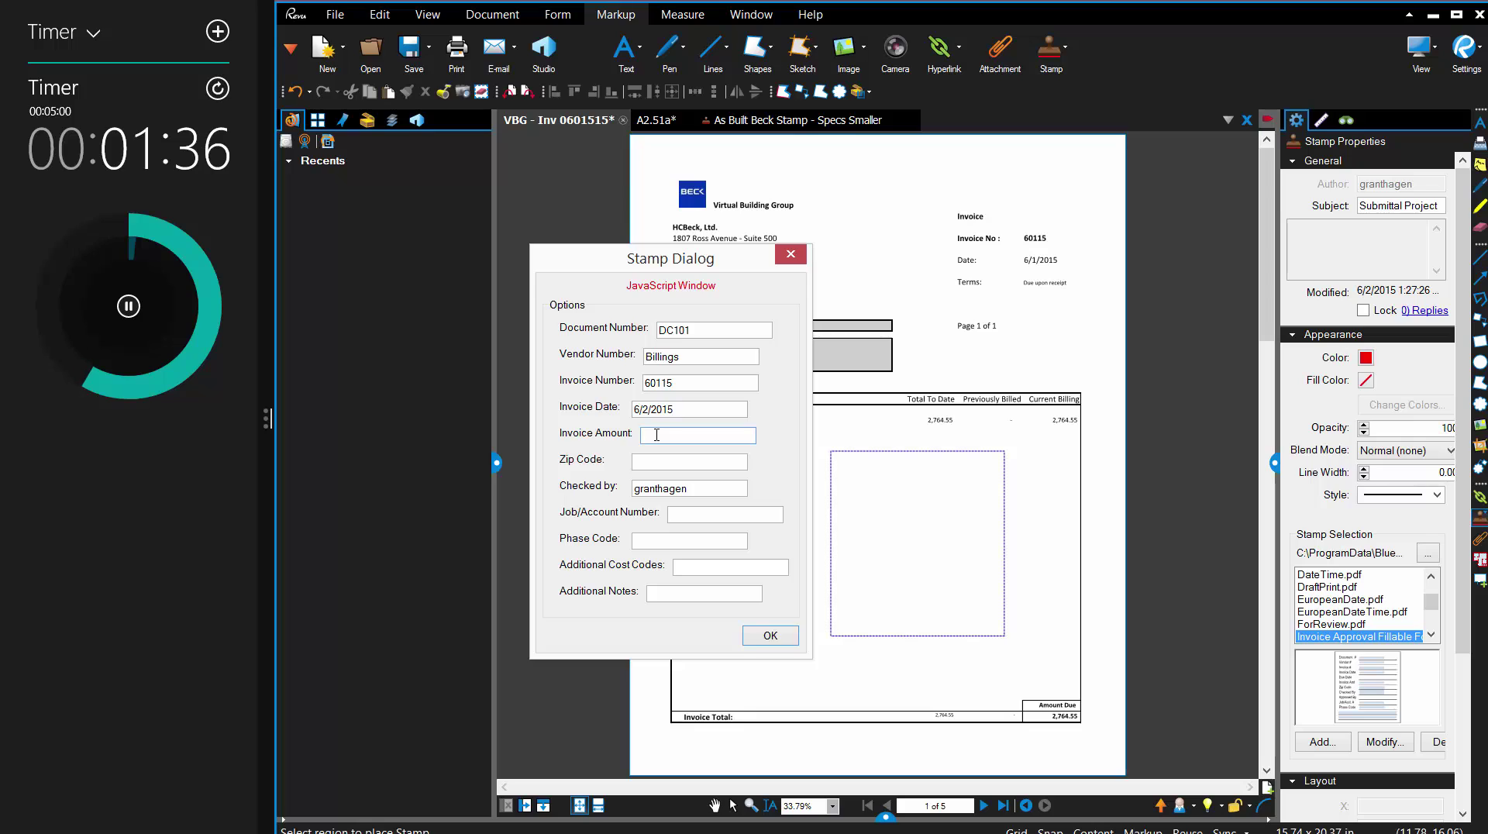
{"action": "type", "text": "27"}
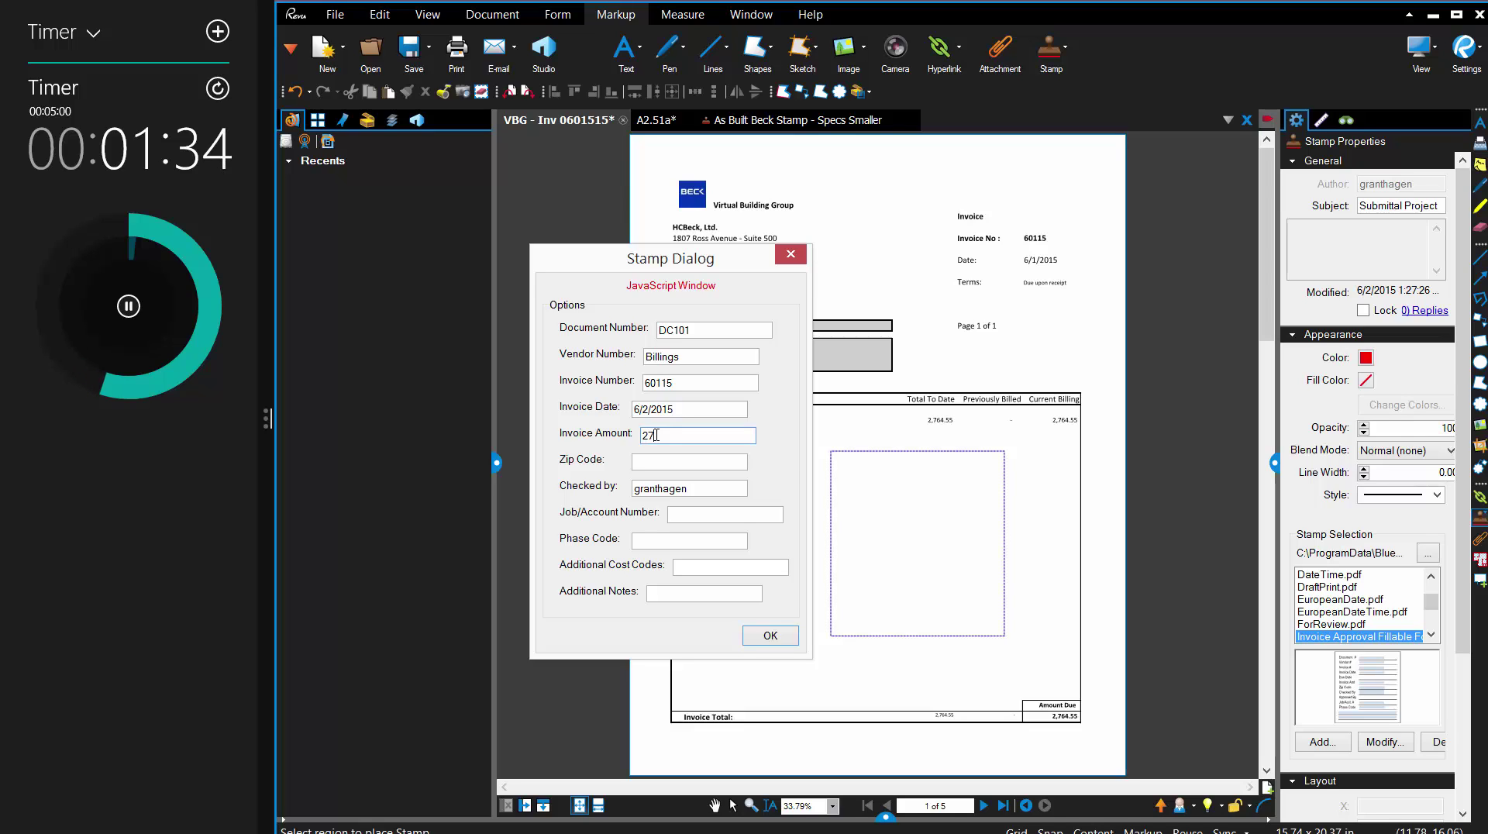
{"action": "type", "text": "64."}
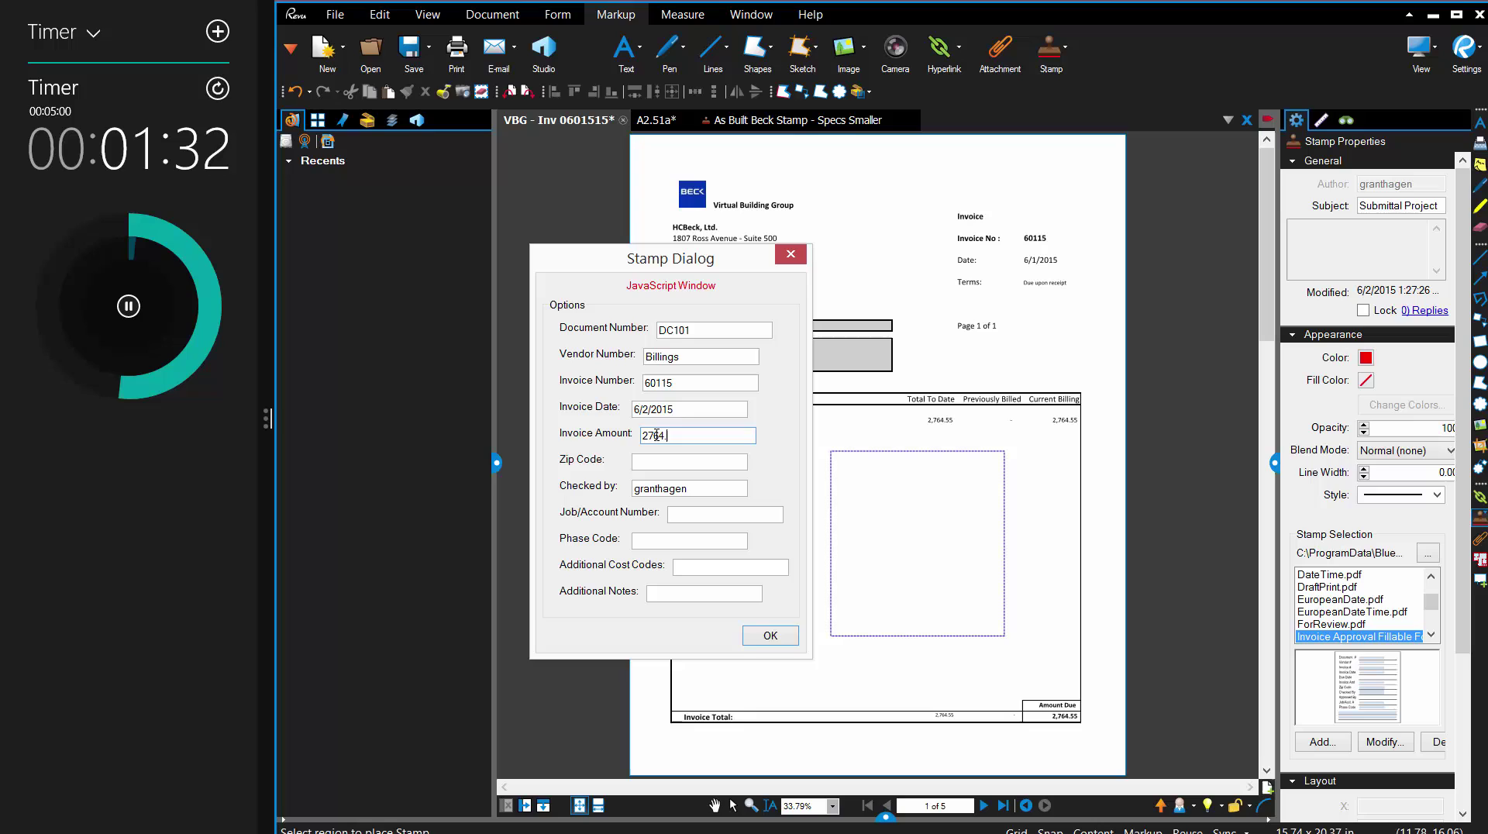
{"action": "type", "text": "55"}
{"action": "left_click", "coordinate": [652, 462]}
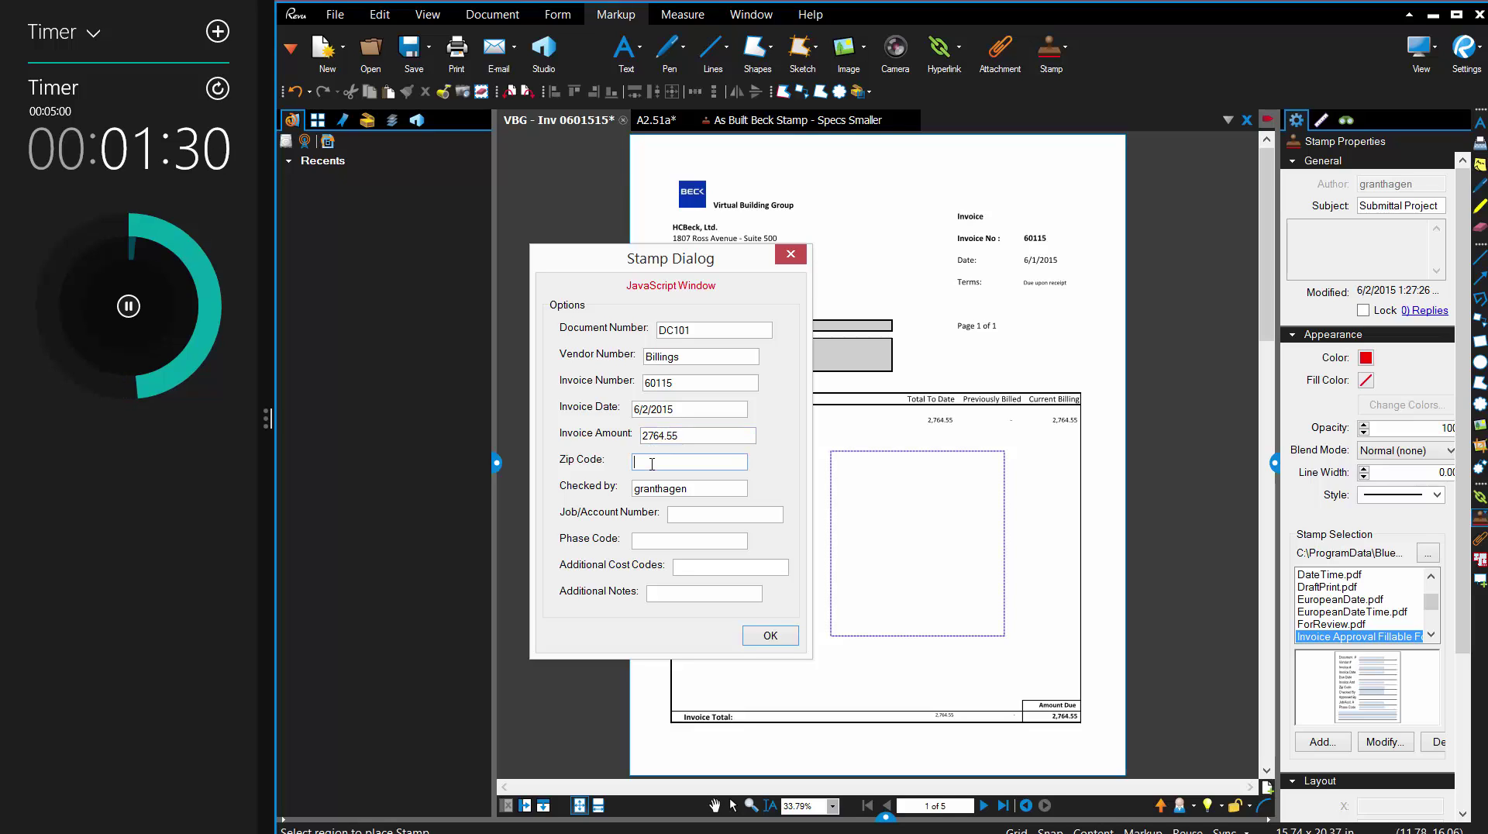
{"action": "type", "text": "75206"}
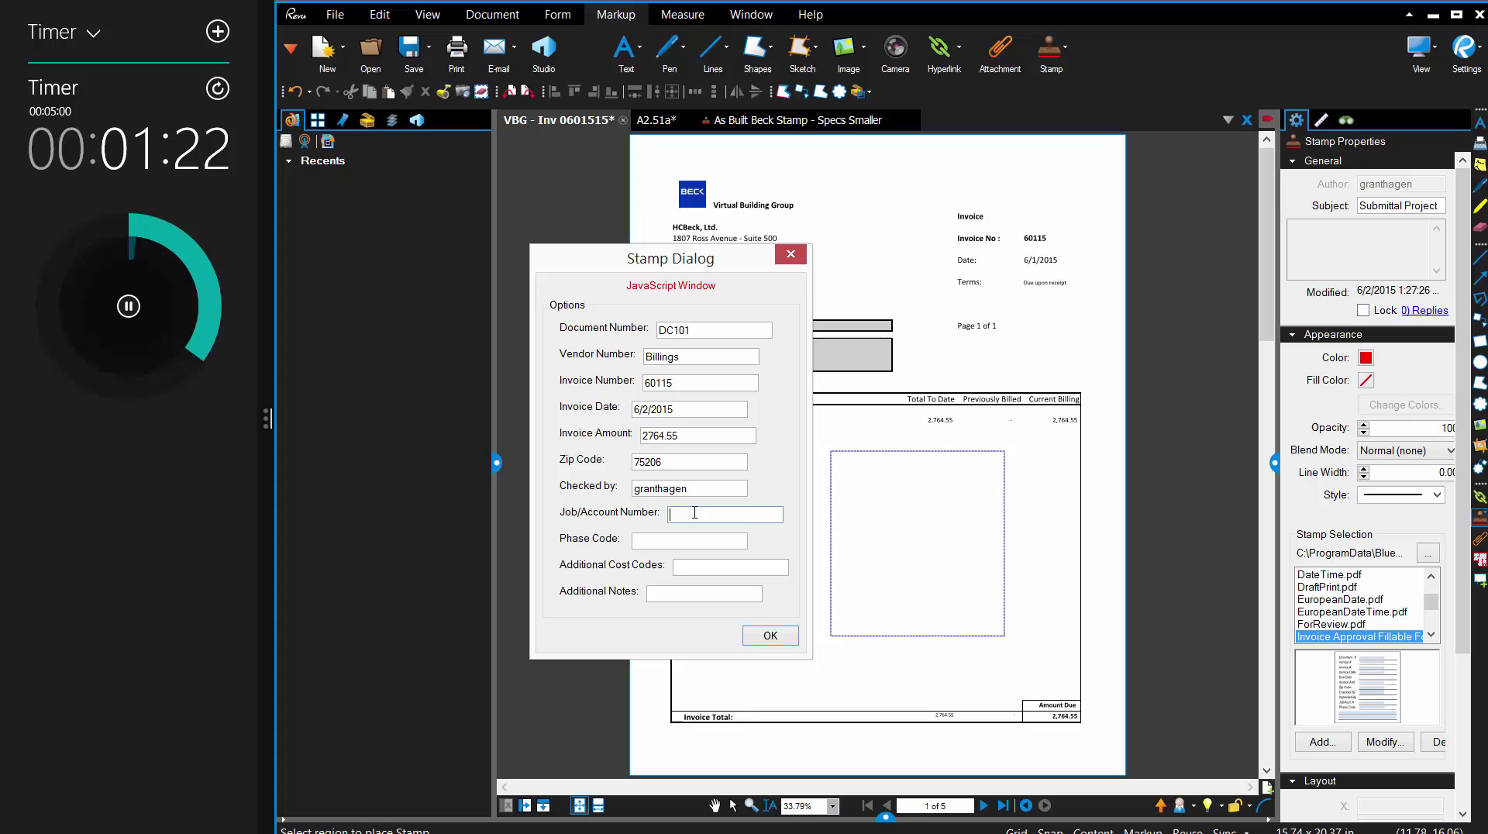
{"action": "type", "text": "165445."}
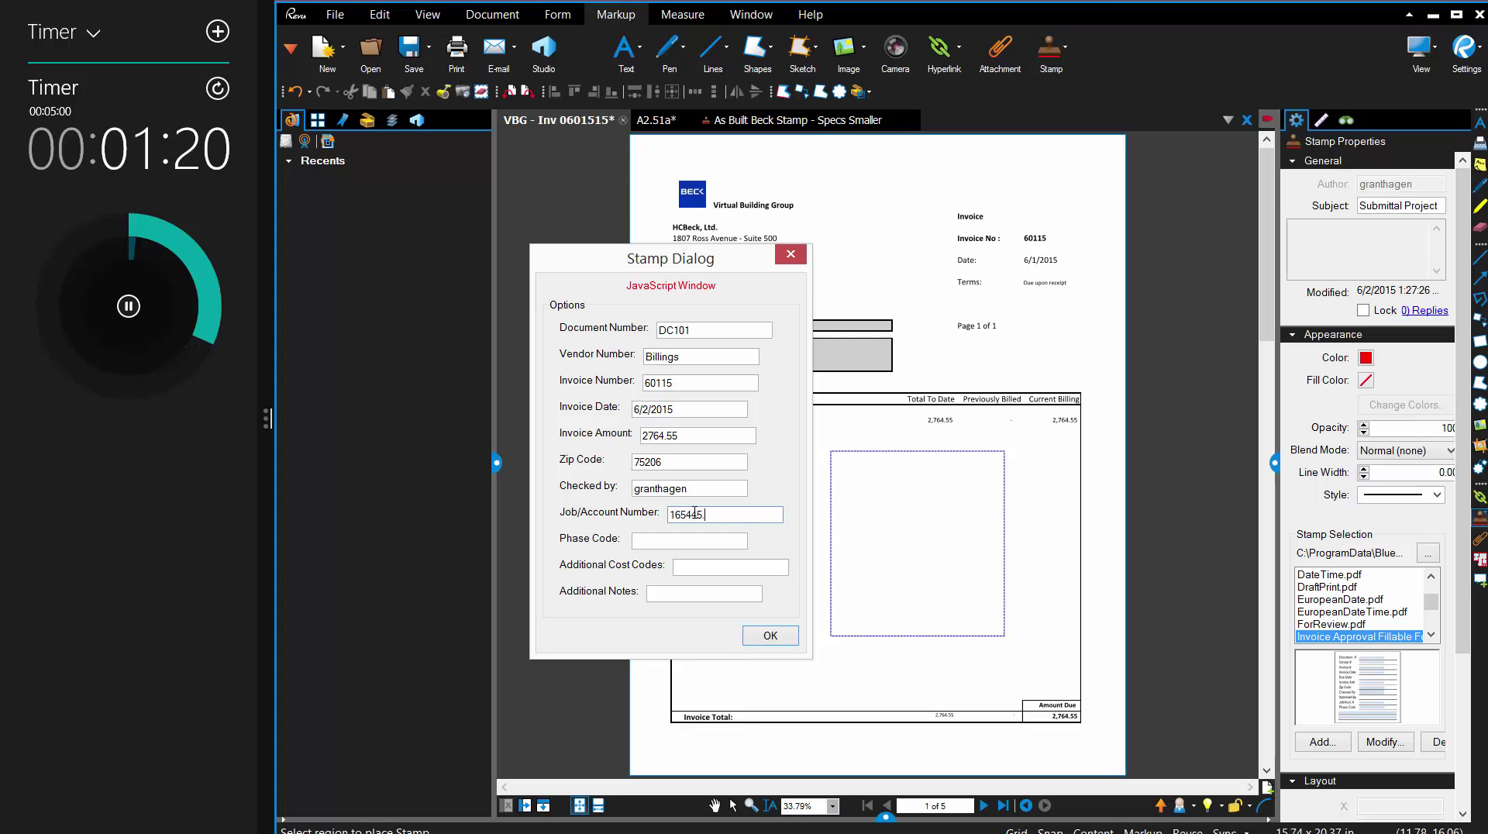
{"action": "type", "text": "10"}
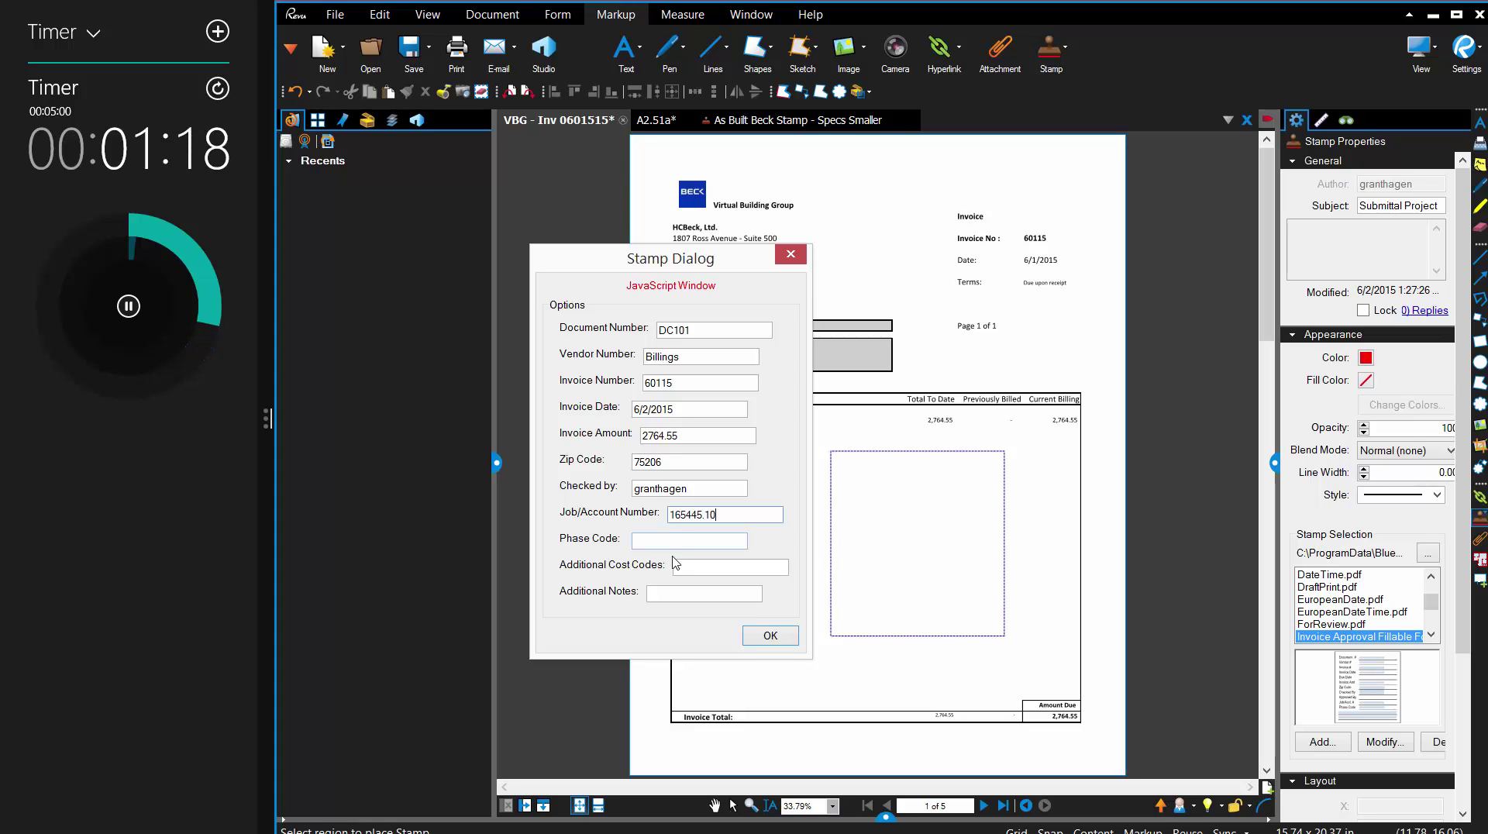
{"action": "left_click", "coordinate": [675, 540]}
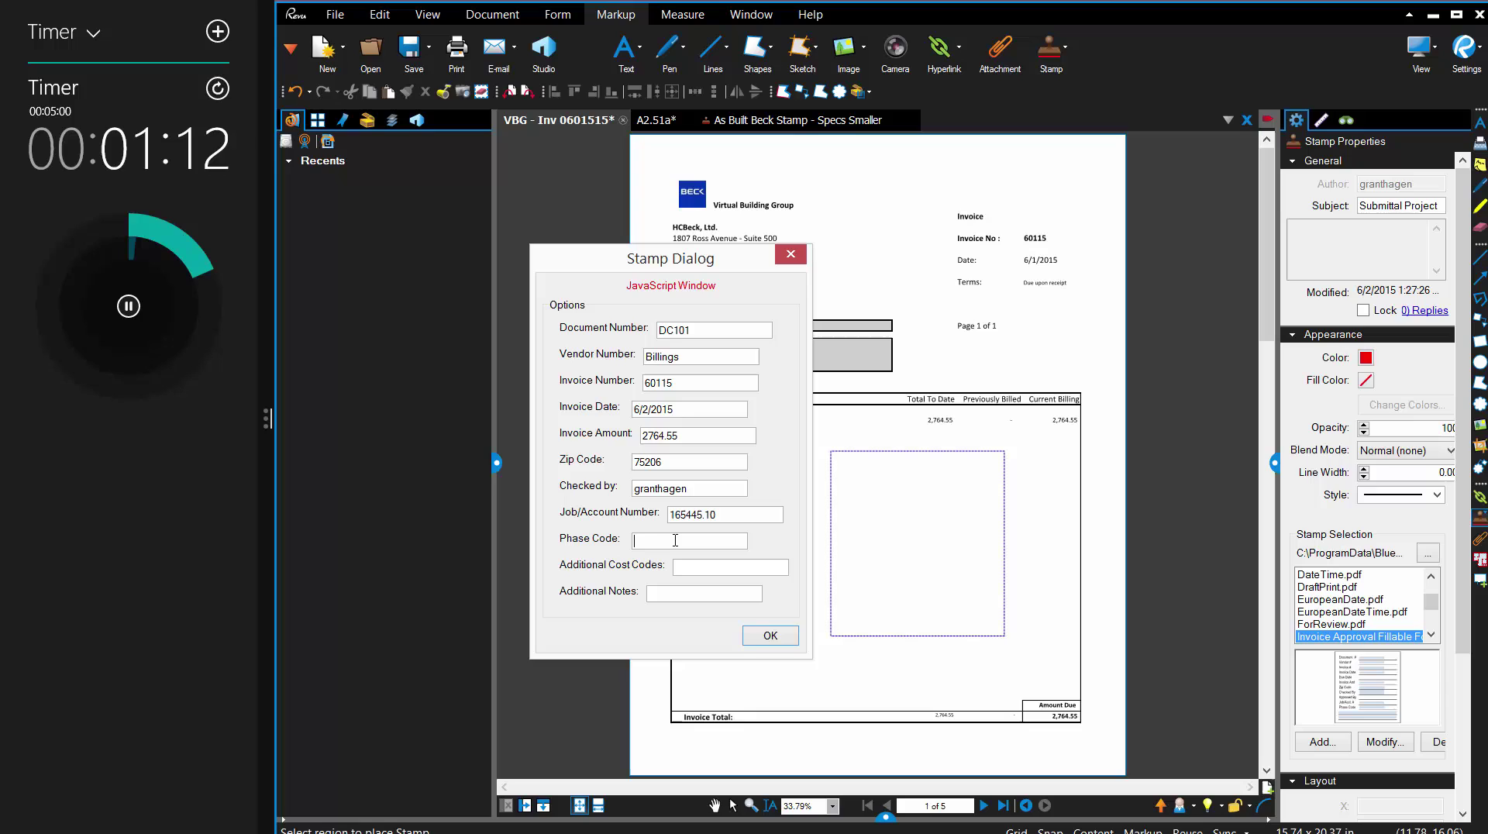
{"action": "type", "text": "10001"}
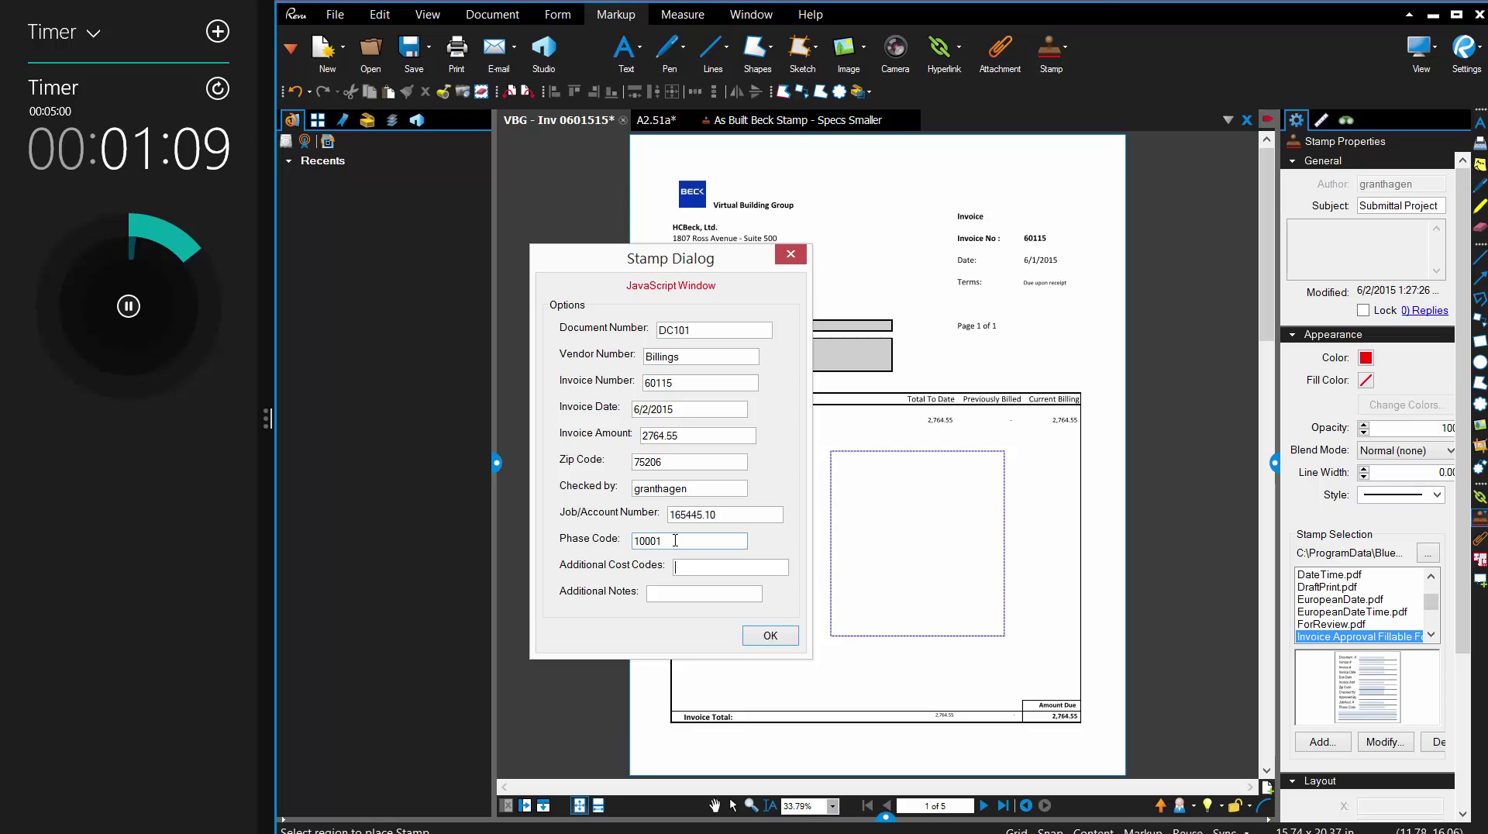
Type 'This field can be left empy' into Additional Cost Codes.
{"action": "key", "text": "Tab"}
{"action": "type", "text": "tHI"}
{"action": "key", "text": "BackSpace"}
{"action": "key", "text": "BackSpace"}
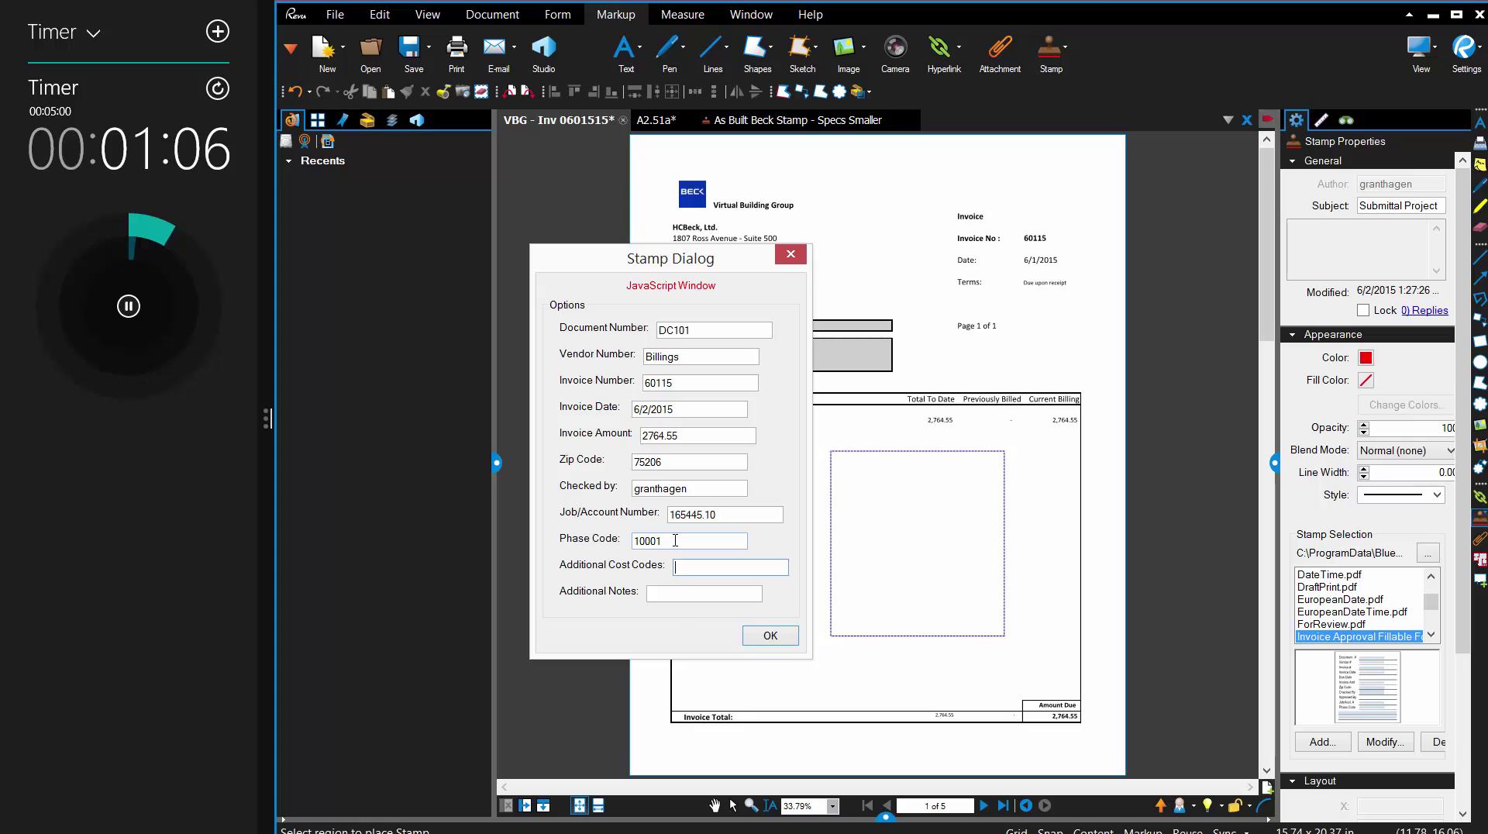
{"action": "type", "text": "This field "}
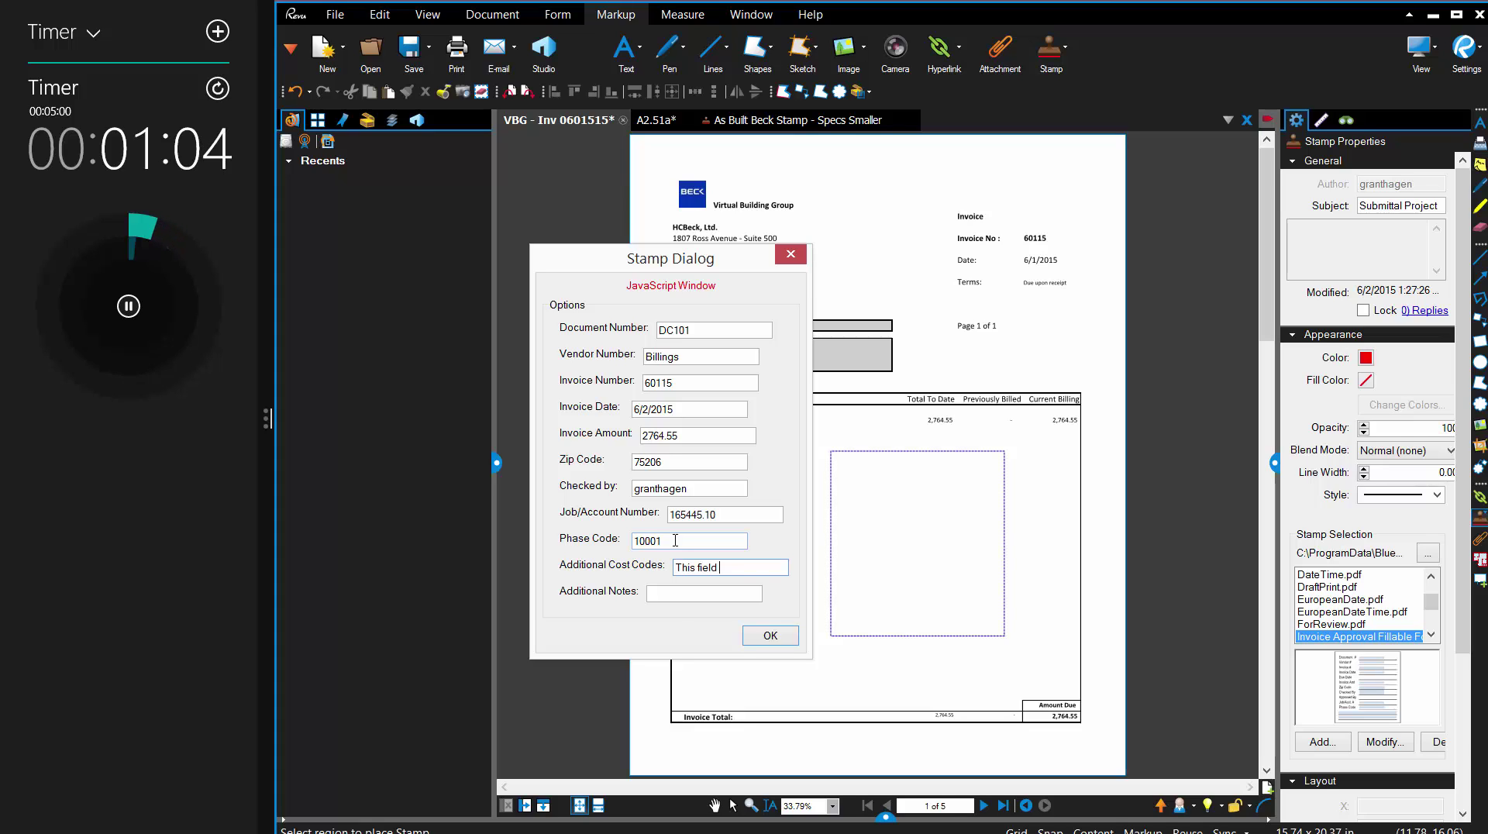
{"action": "type", "text": "can be left em"}
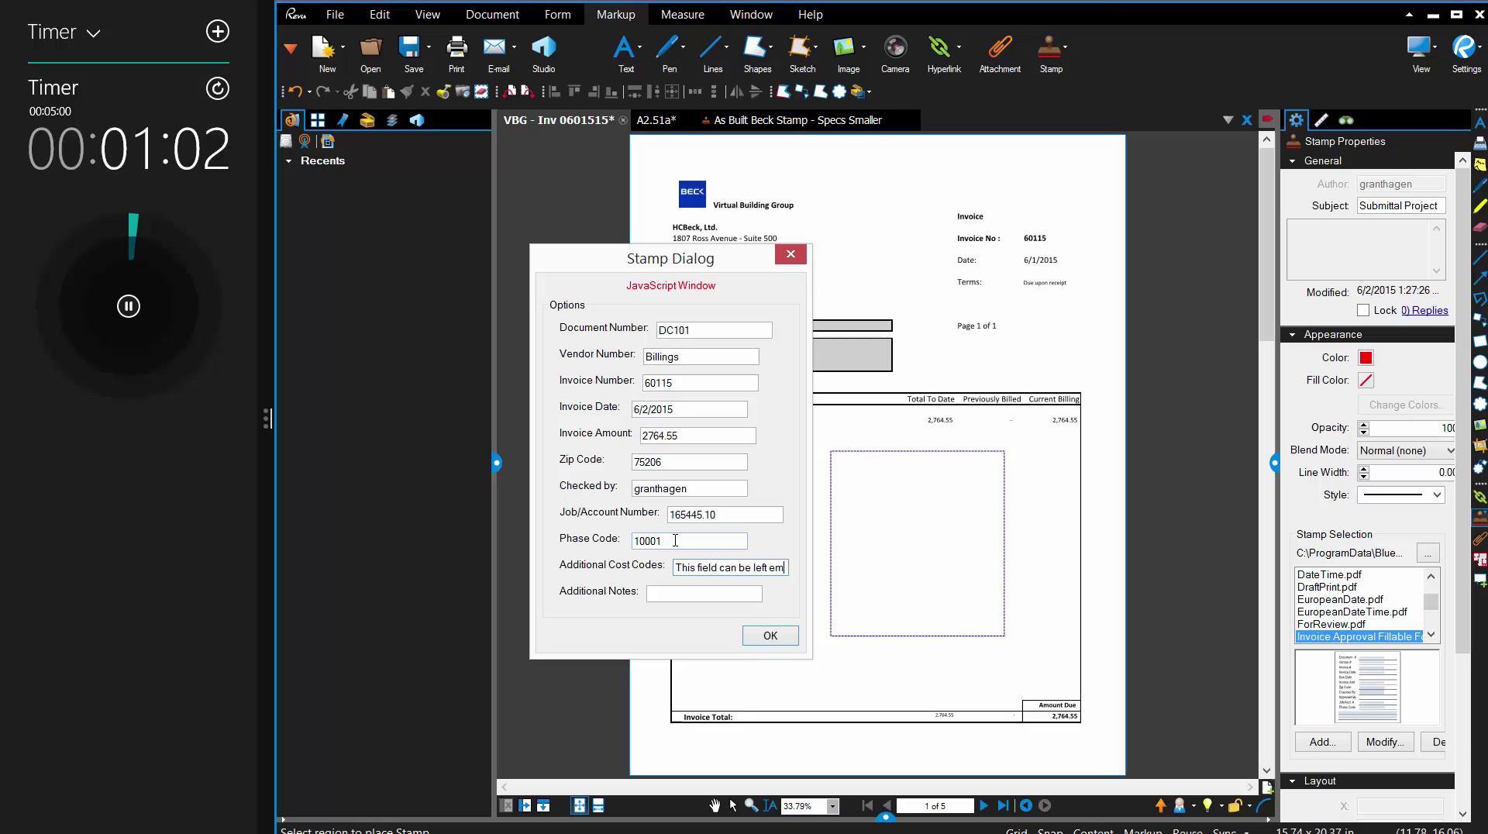
{"action": "type", "text": "py"}
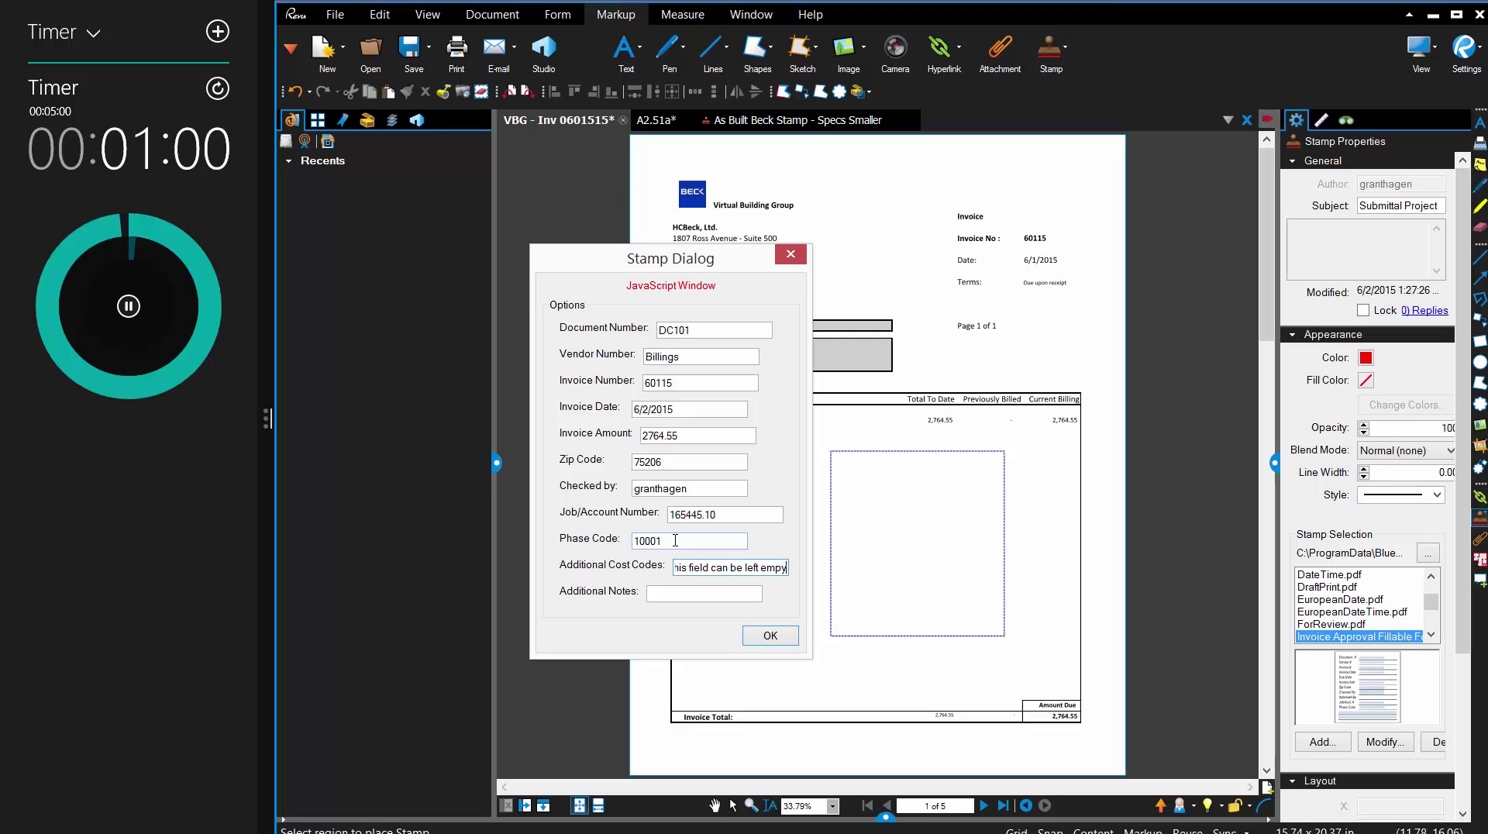
{"action": "left_click", "coordinate": [681, 595]}
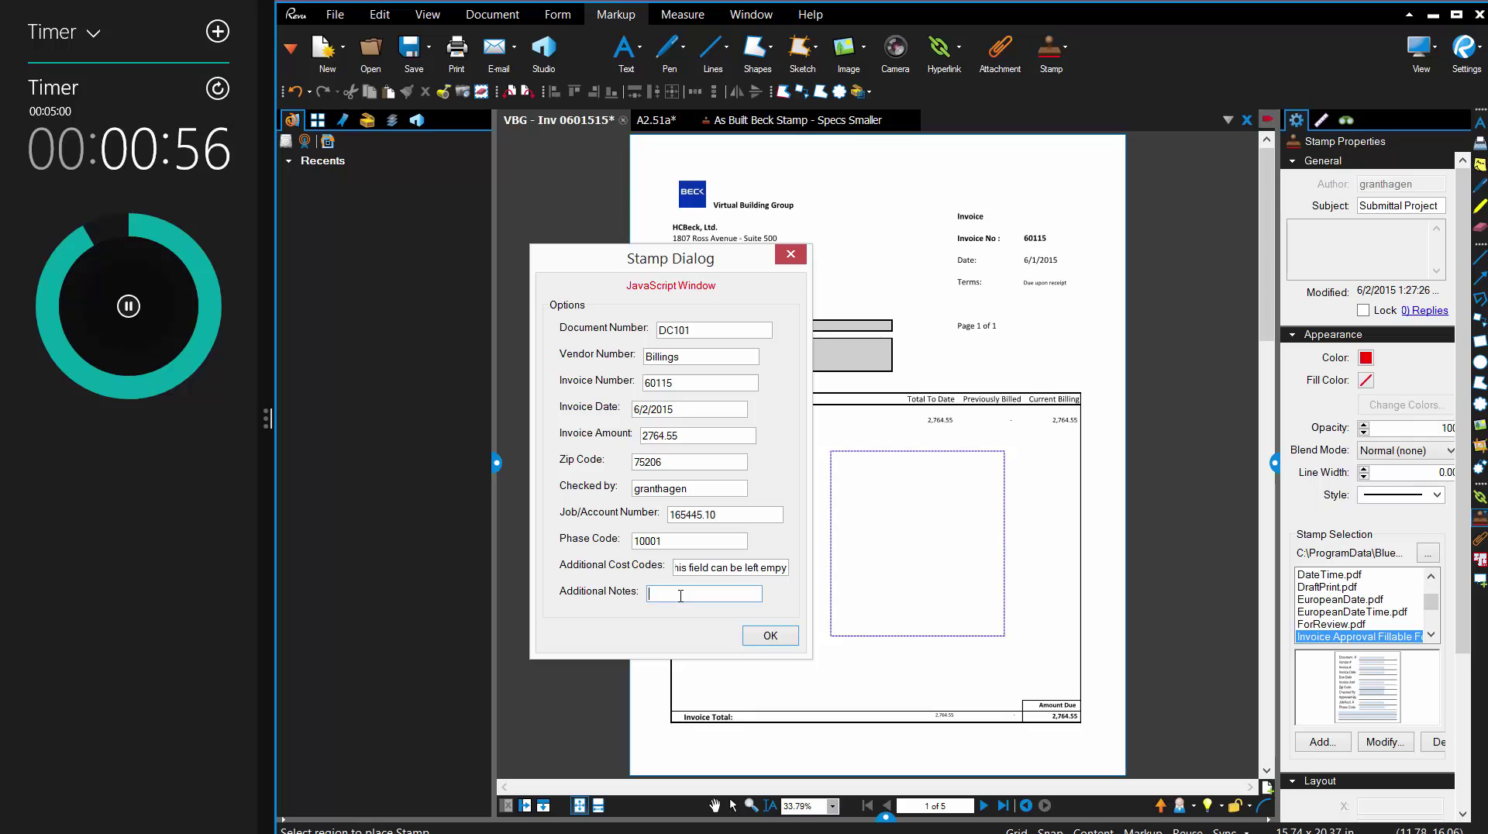
{"action": "type", "text": "$100"}
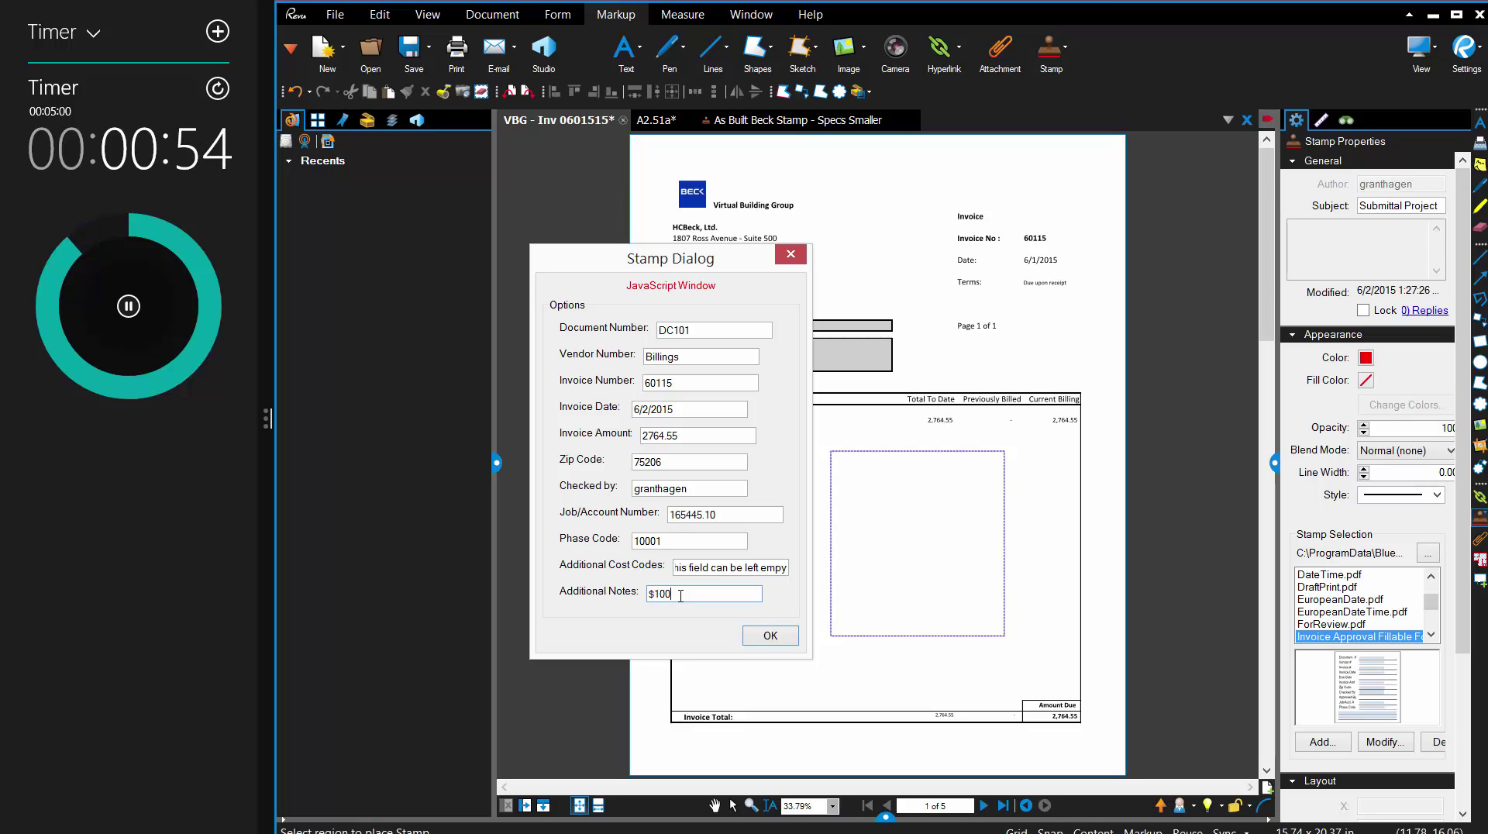
{"action": "type", "text": "0 1"}
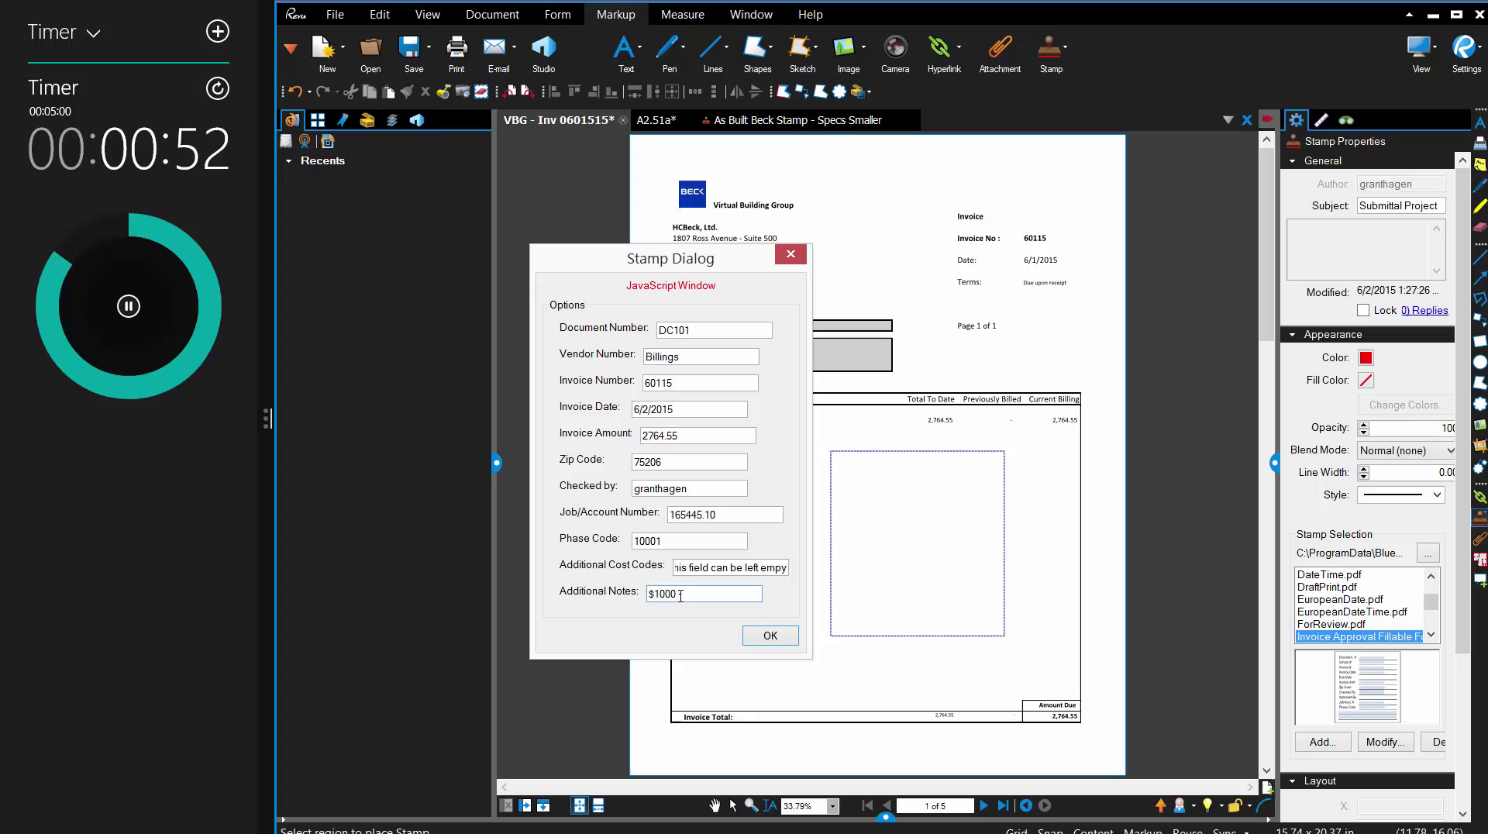
{"action": "type", "text": "62442"}
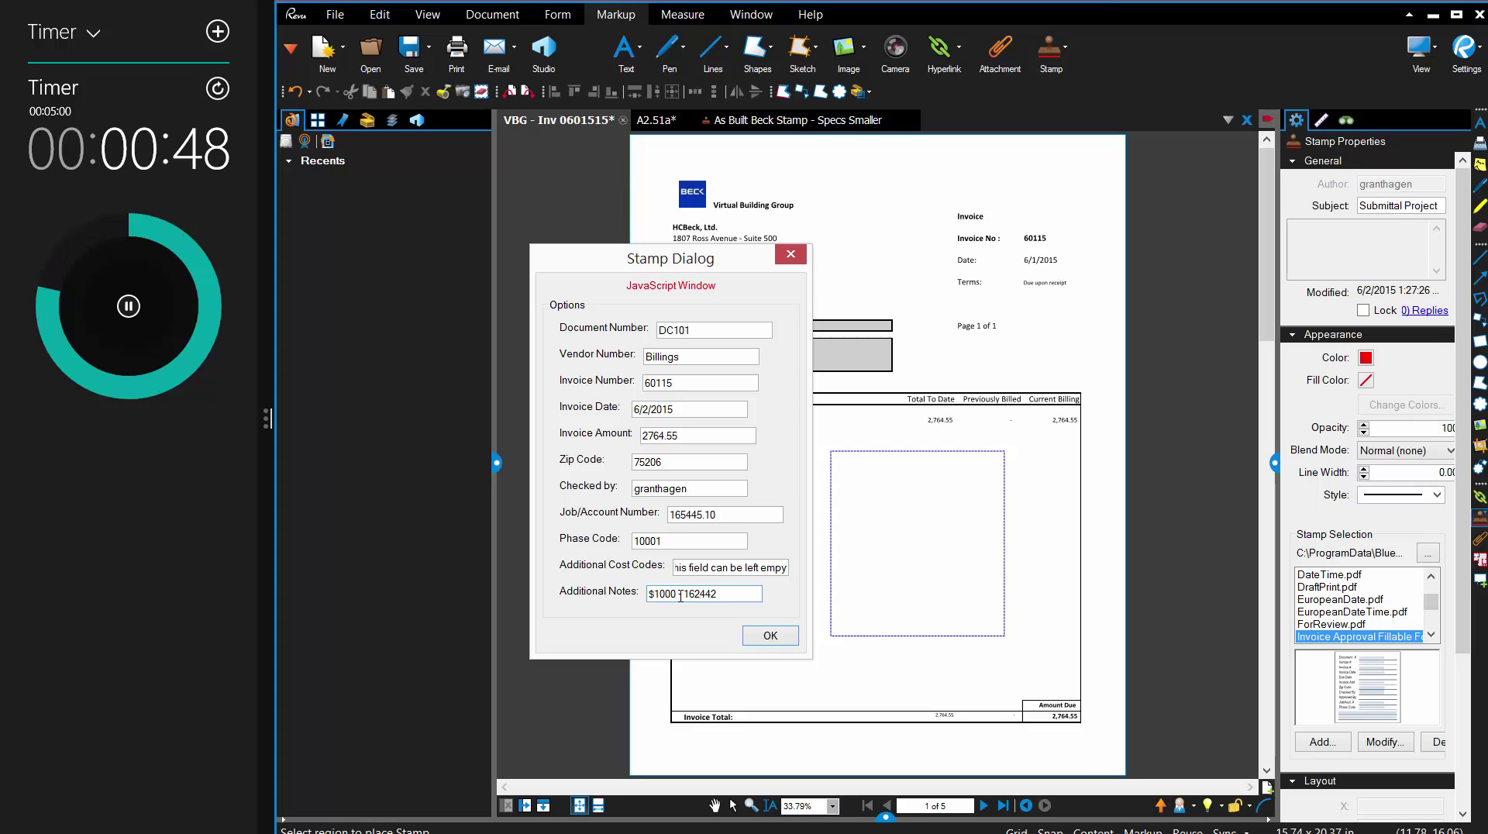
{"action": "type", "text": ", $1"}
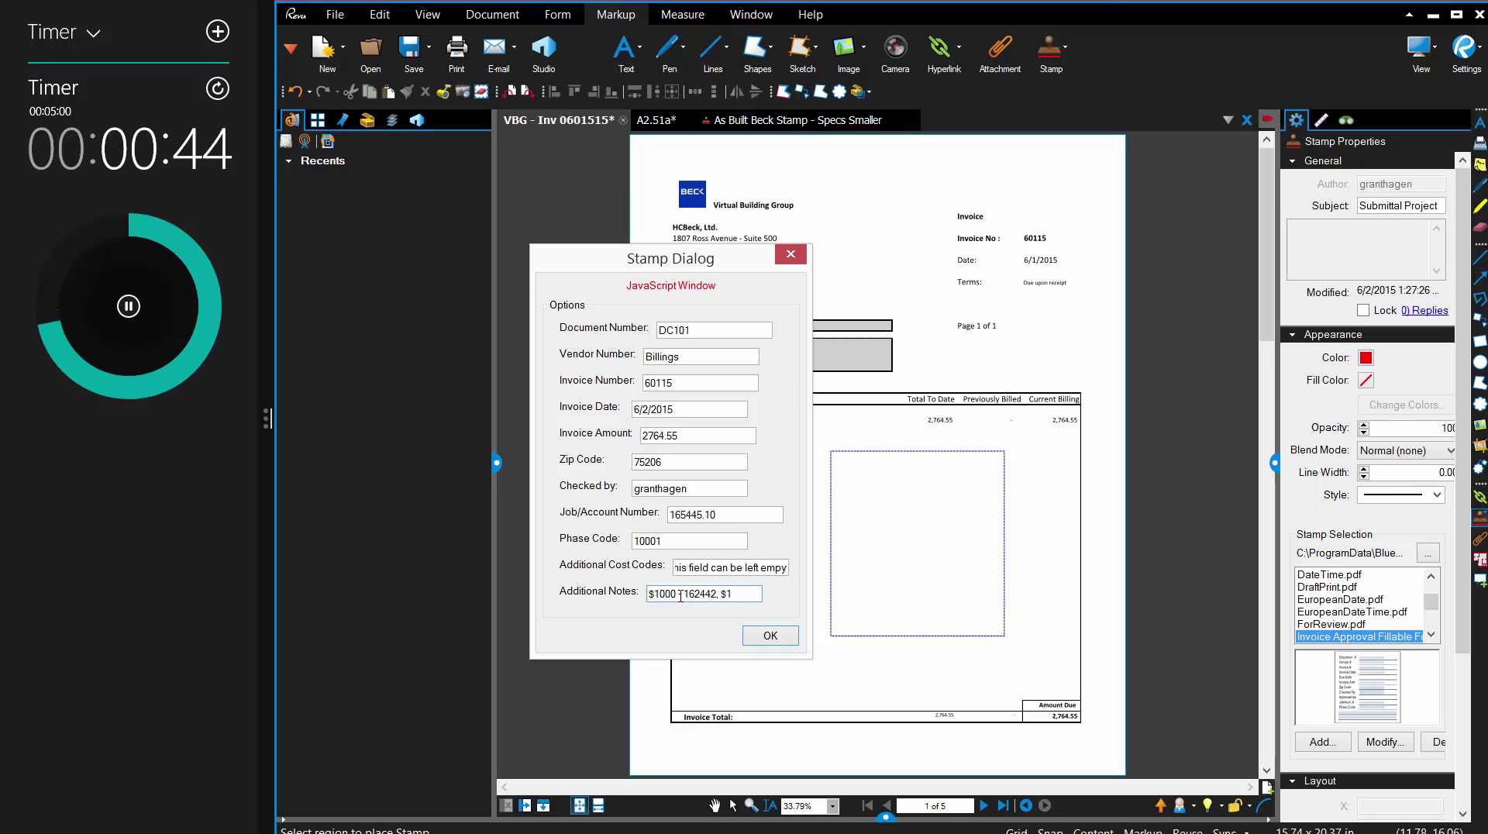
{"action": "type", "text": "200"}
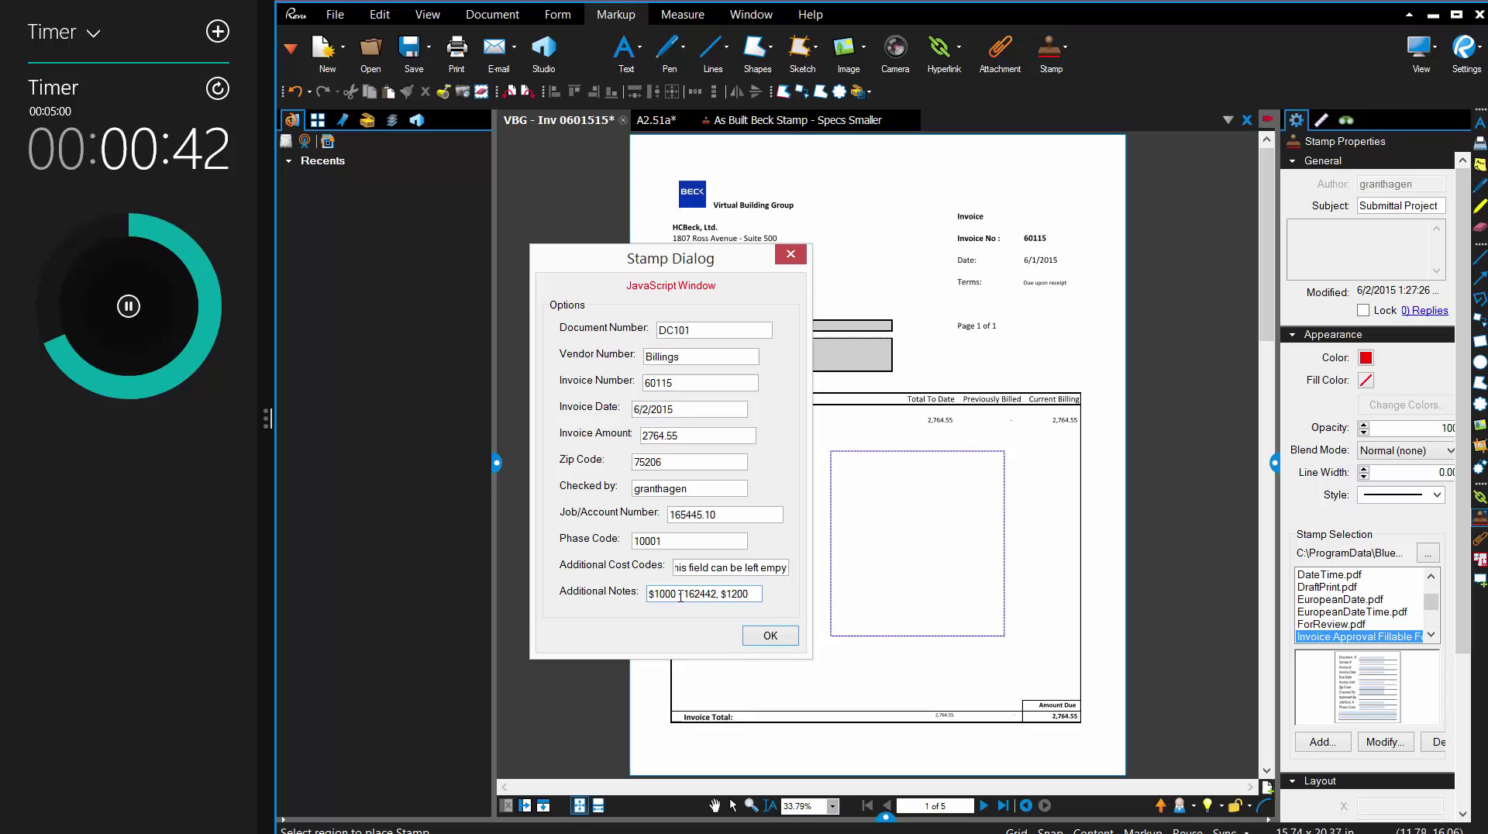
{"action": "type", "text": " - 16"}
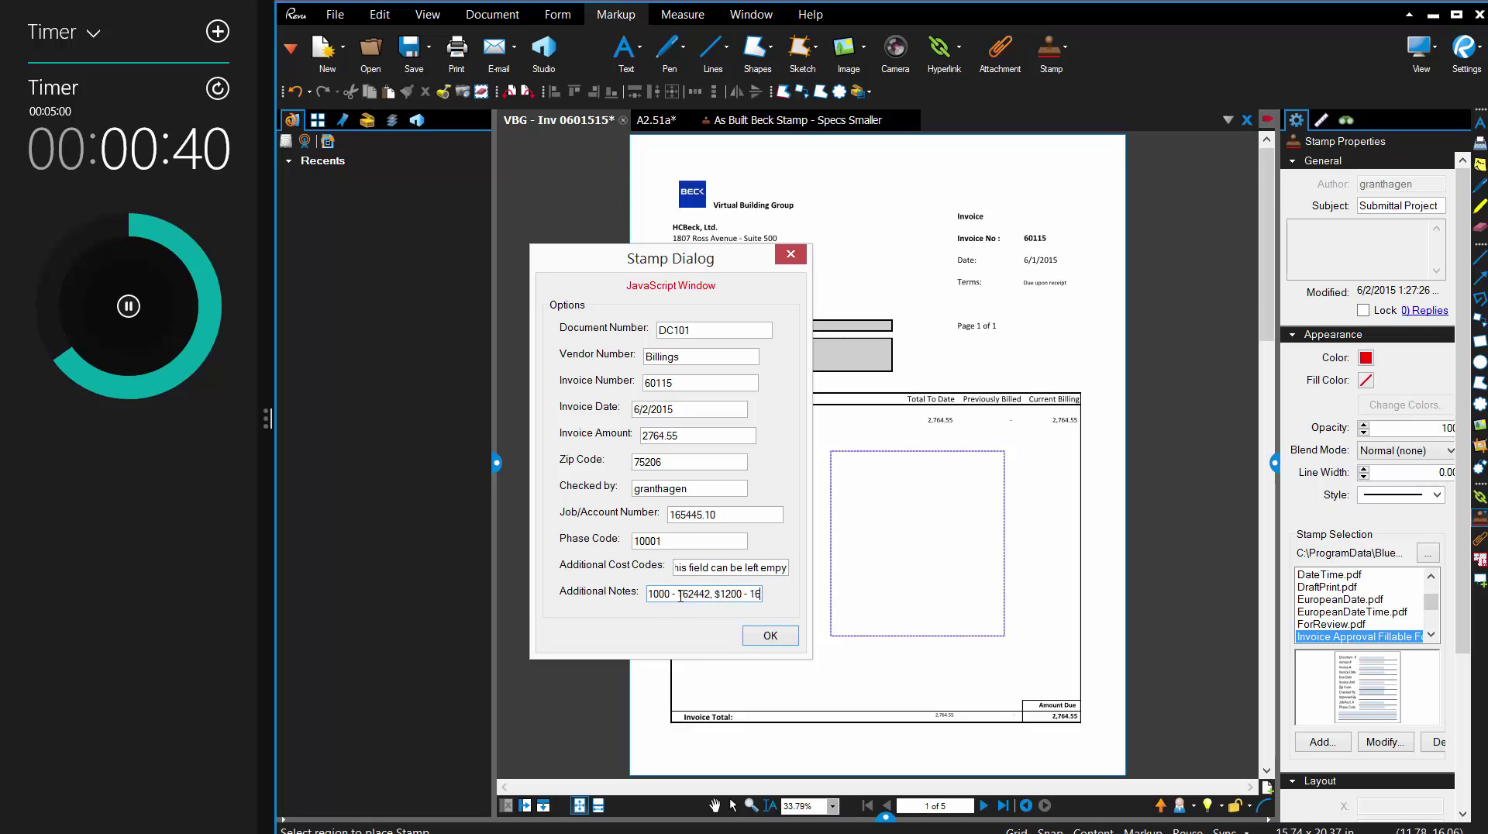
{"action": "type", "text": "3552"}
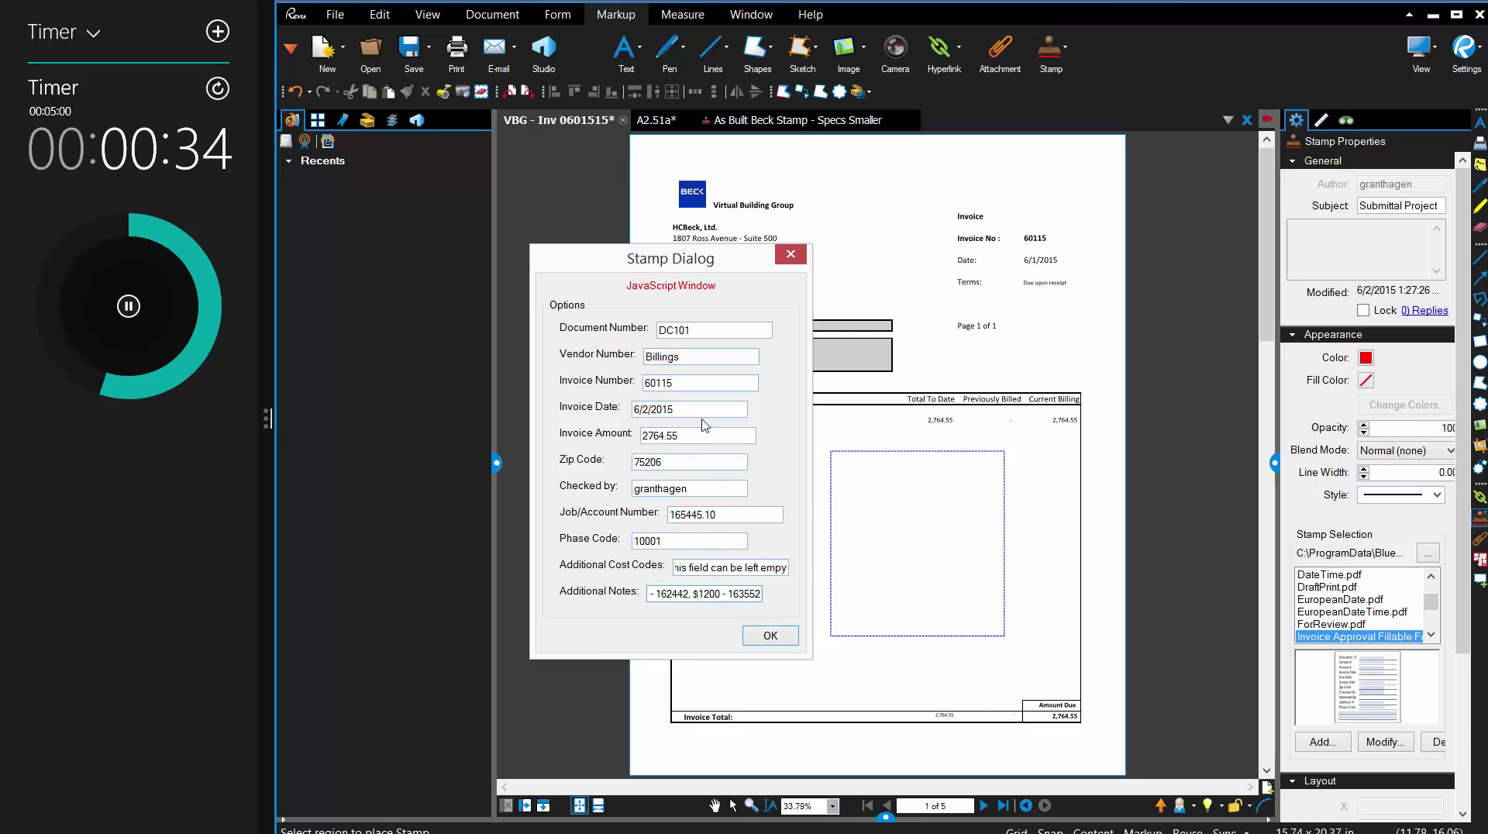
Confirm the Stamp Dialog so the filled stamp lands on the invoice, and zoom in on it.
{"action": "left_click", "coordinate": [773, 637]}
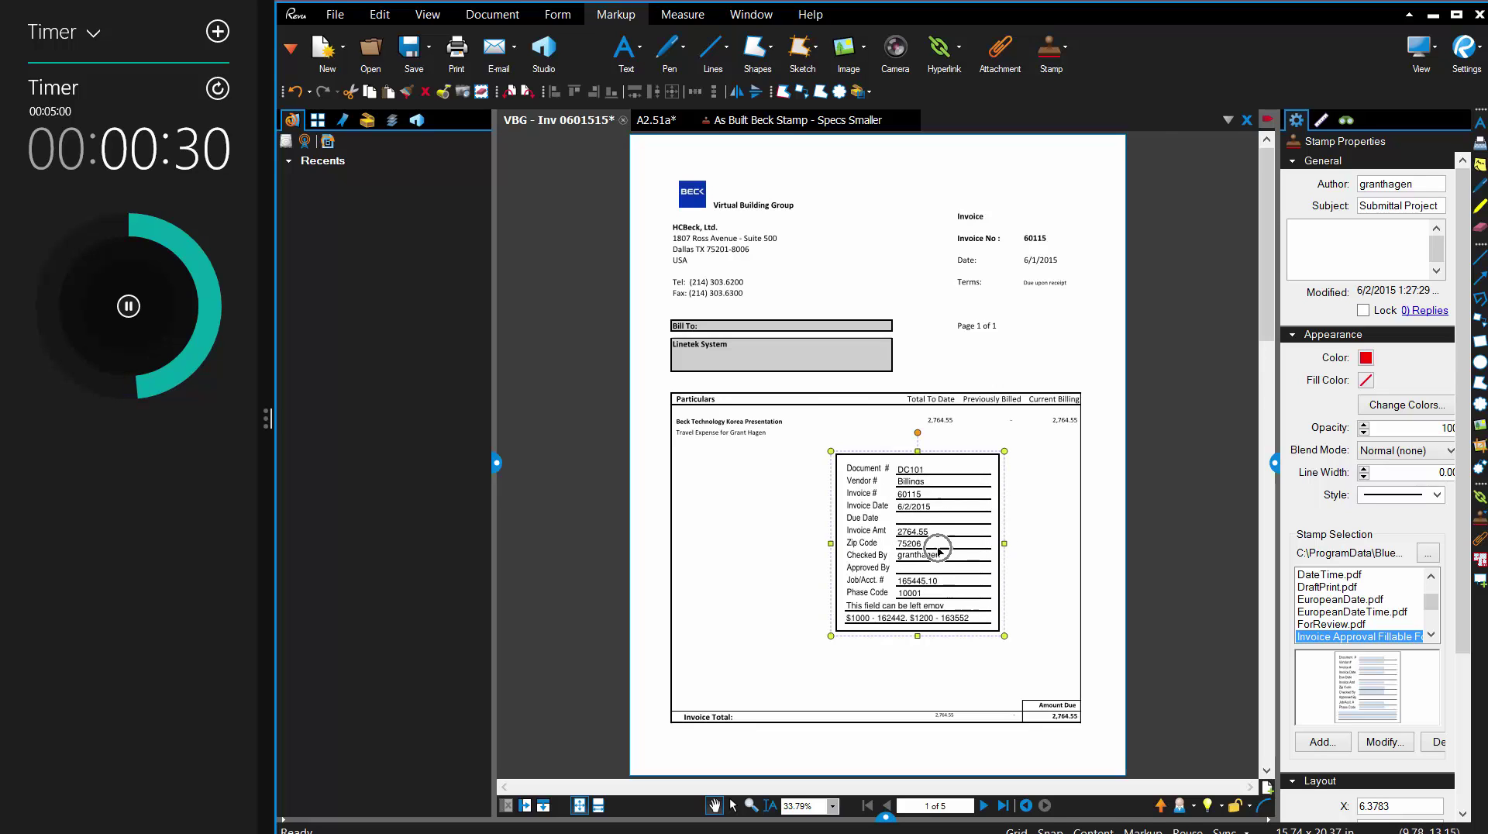
{"action": "scroll", "coordinate": [940, 549], "scroll_direction": "up", "scroll_amount": 2}
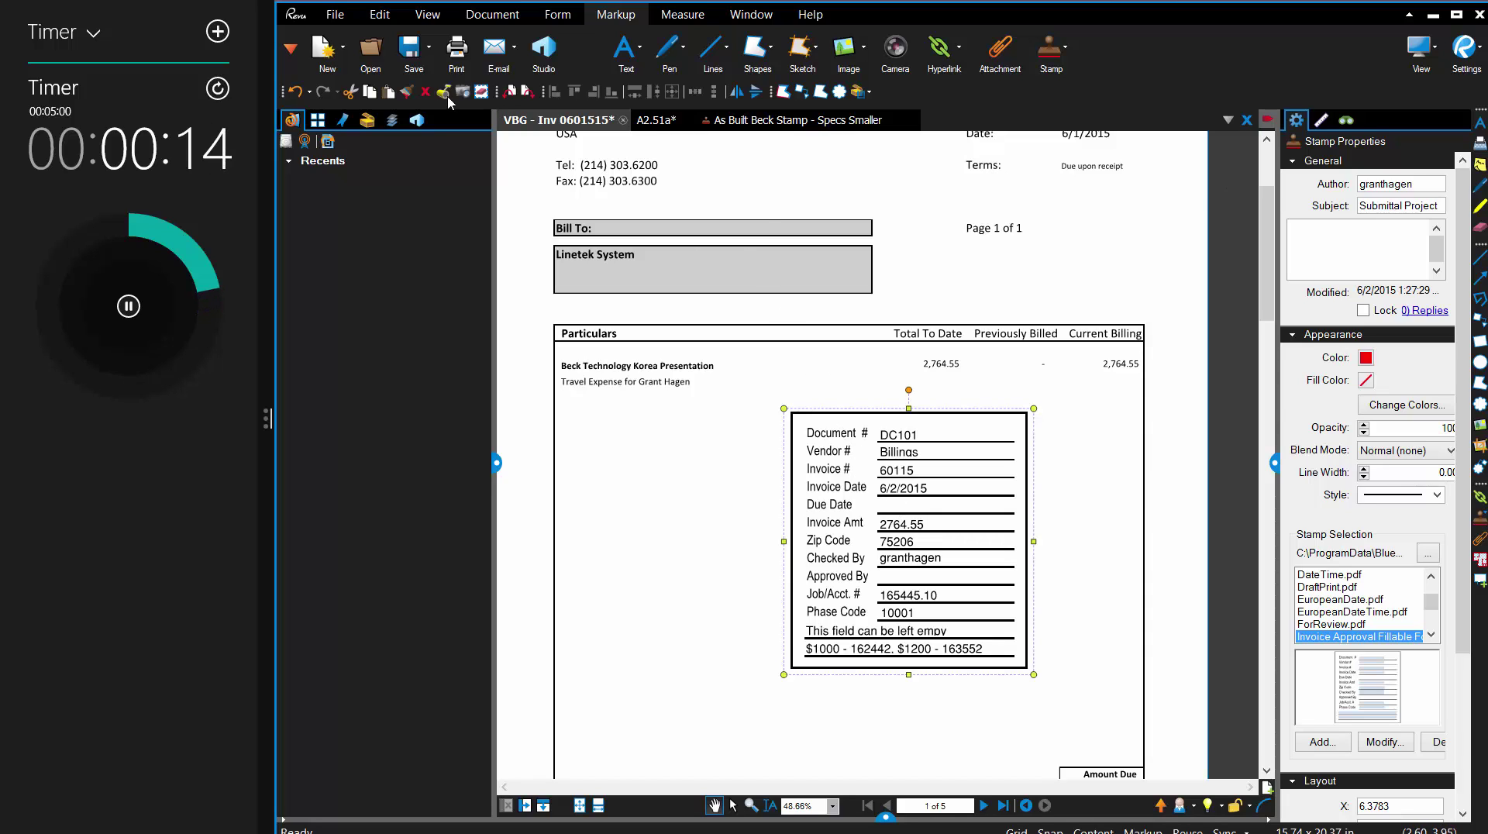
Add a typewriter entry '6' on the stamp's Due Date line.
{"action": "left_click", "coordinate": [1479, 144]}
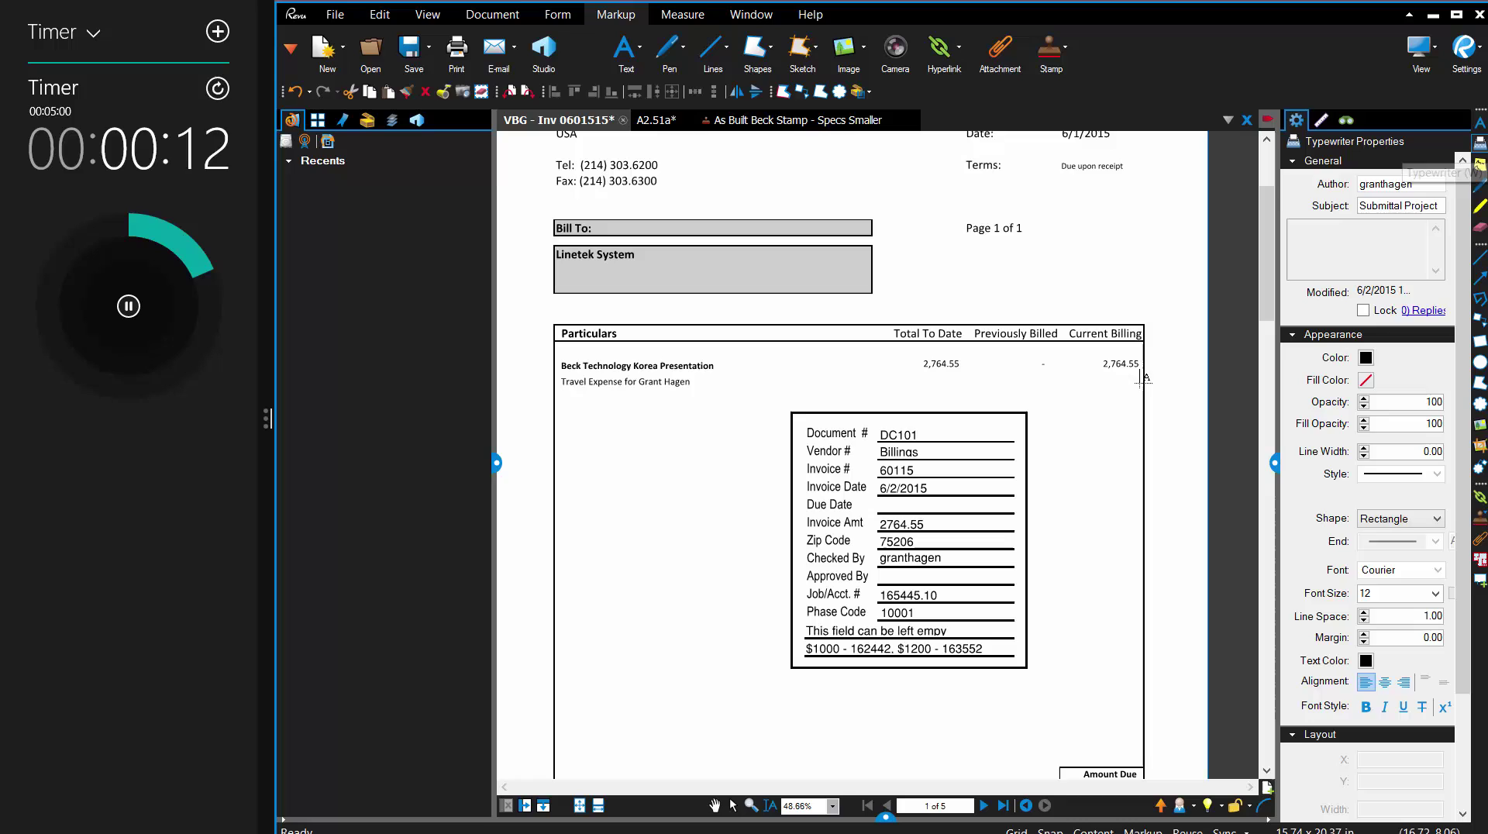
{"action": "left_click", "coordinate": [999, 508]}
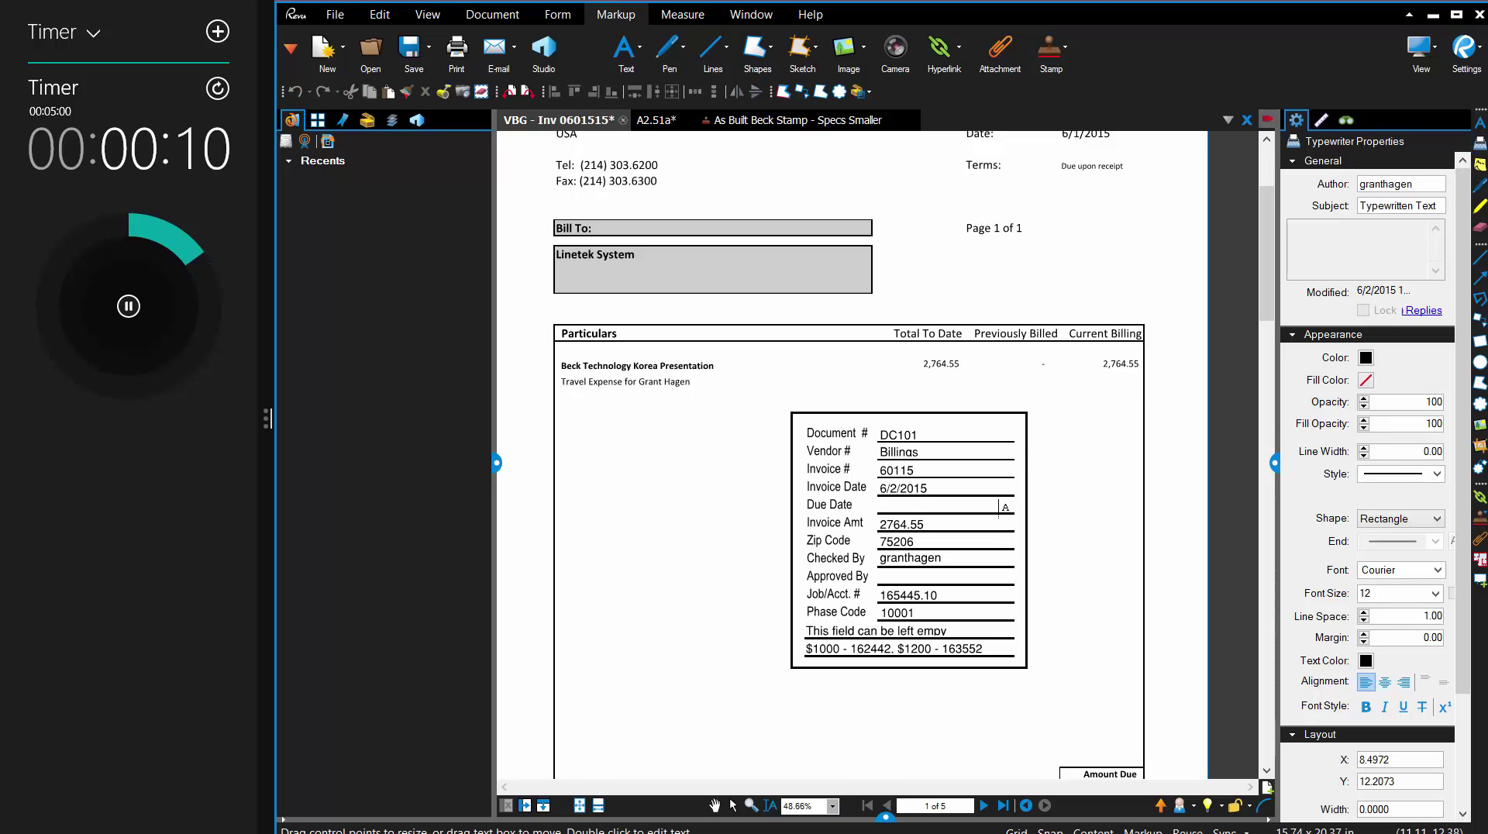
{"action": "type", "text": "6464"}
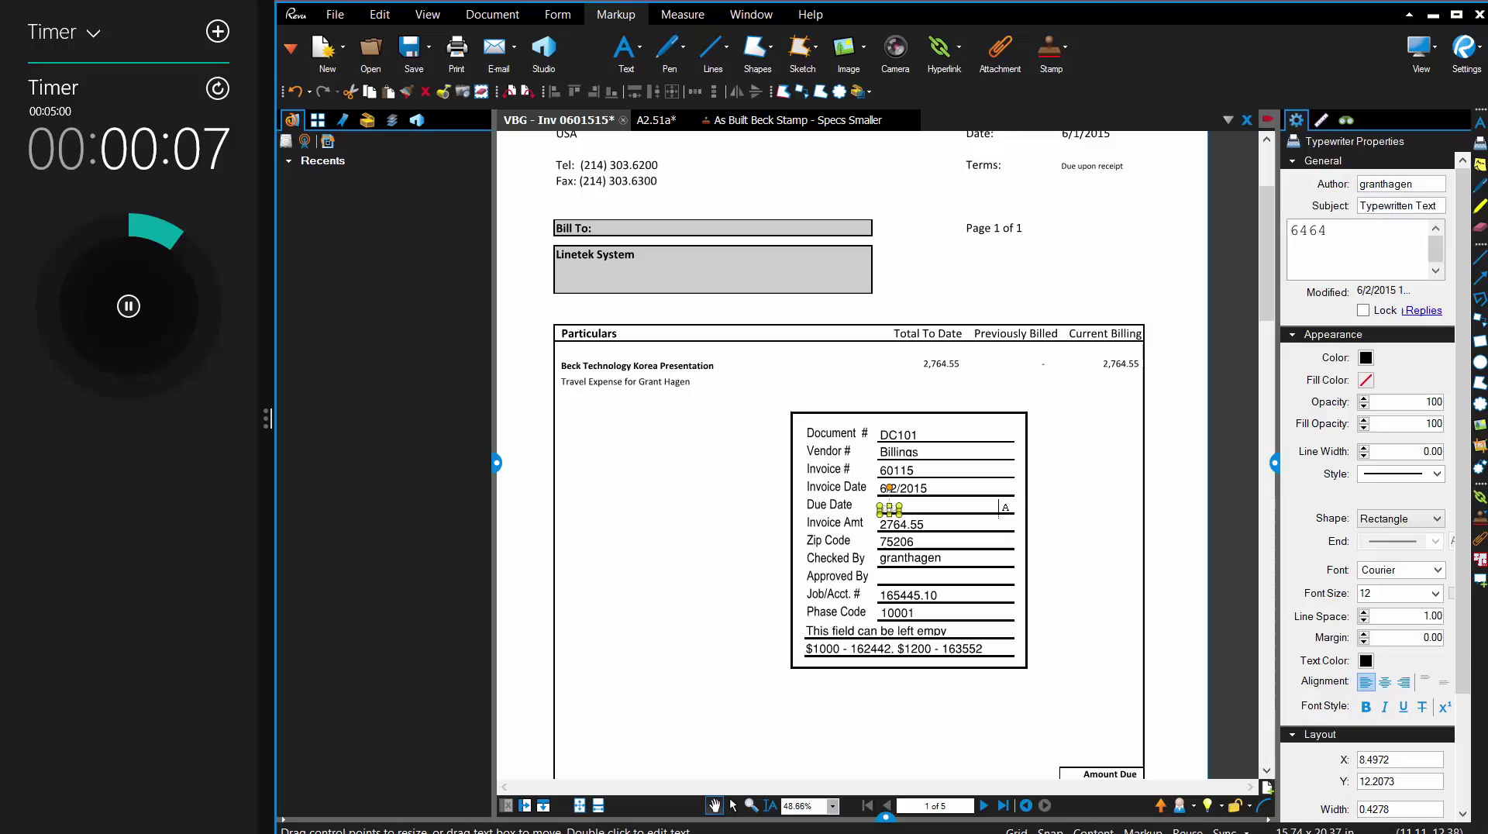
{"action": "key", "text": "Escape"}
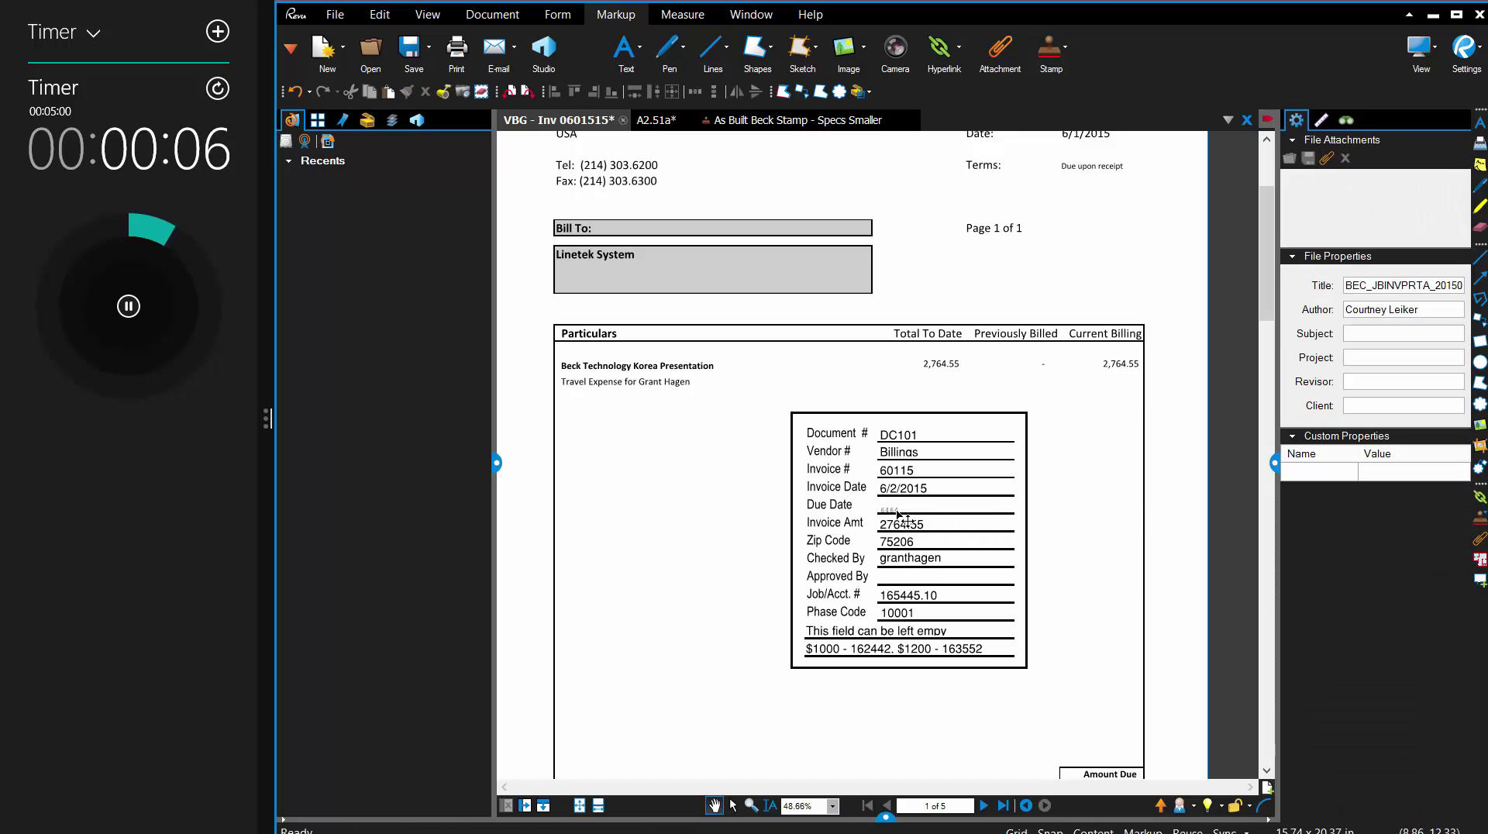
Stop the countdown timer and deselect the approval stamp.
{"action": "left_click", "coordinate": [895, 514]}
{"action": "left_click", "coordinate": [893, 527]}
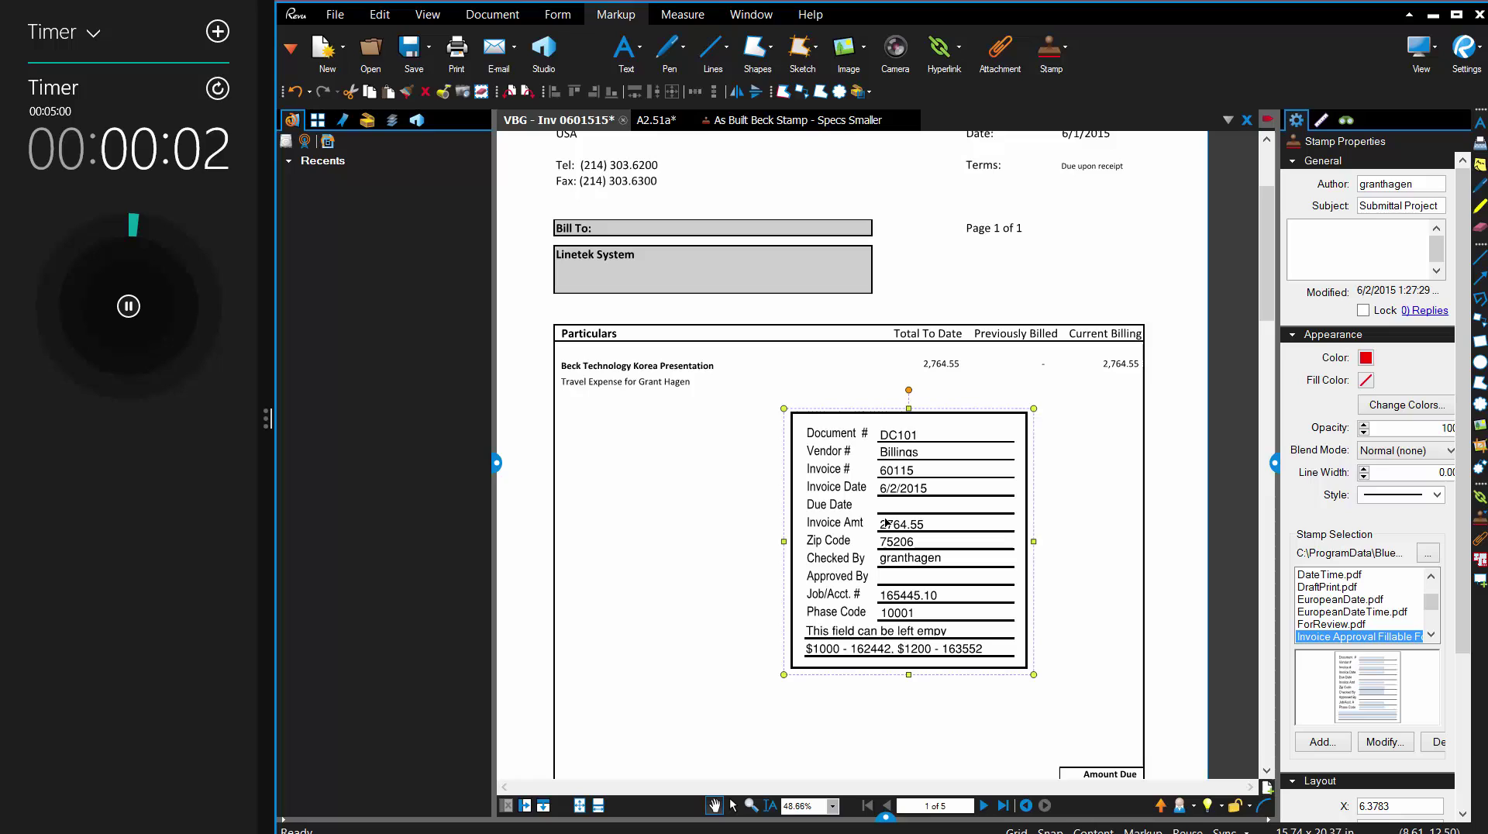
{"action": "left_click", "coordinate": [129, 307]}
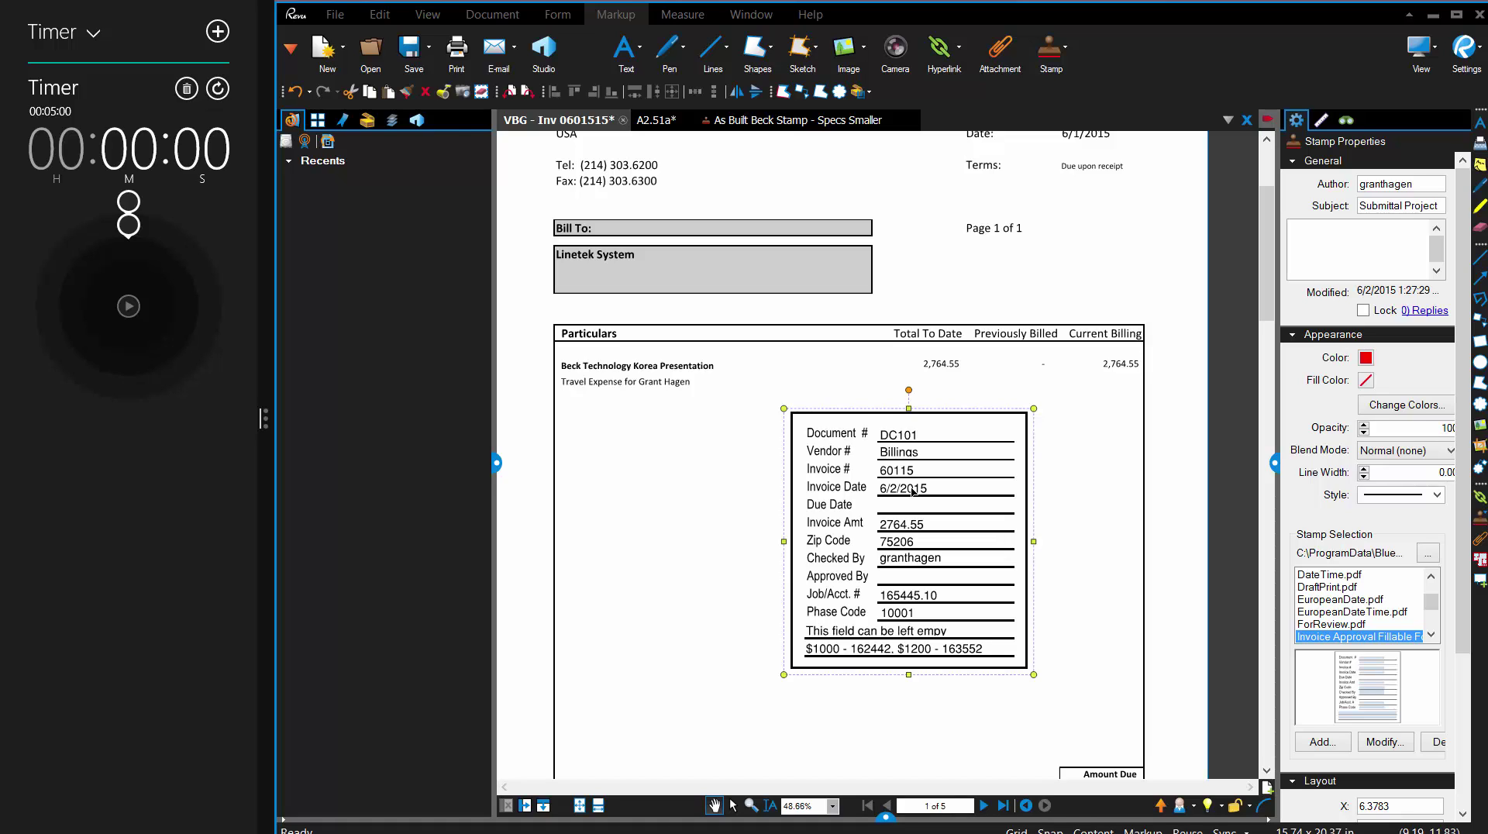
{"action": "left_click", "coordinate": [847, 386]}
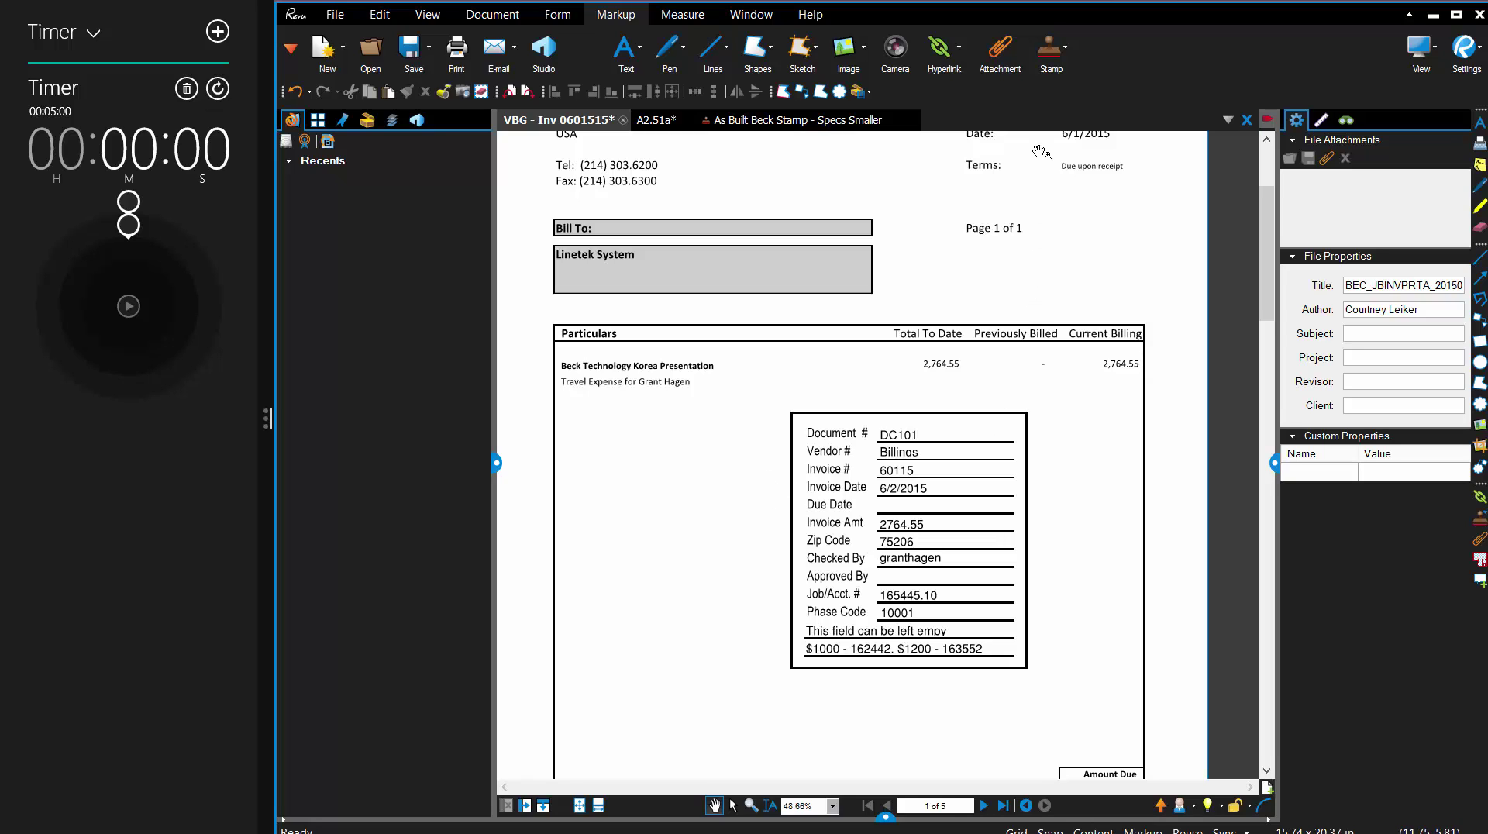
{"action": "left_click", "coordinate": [1062, 67]}
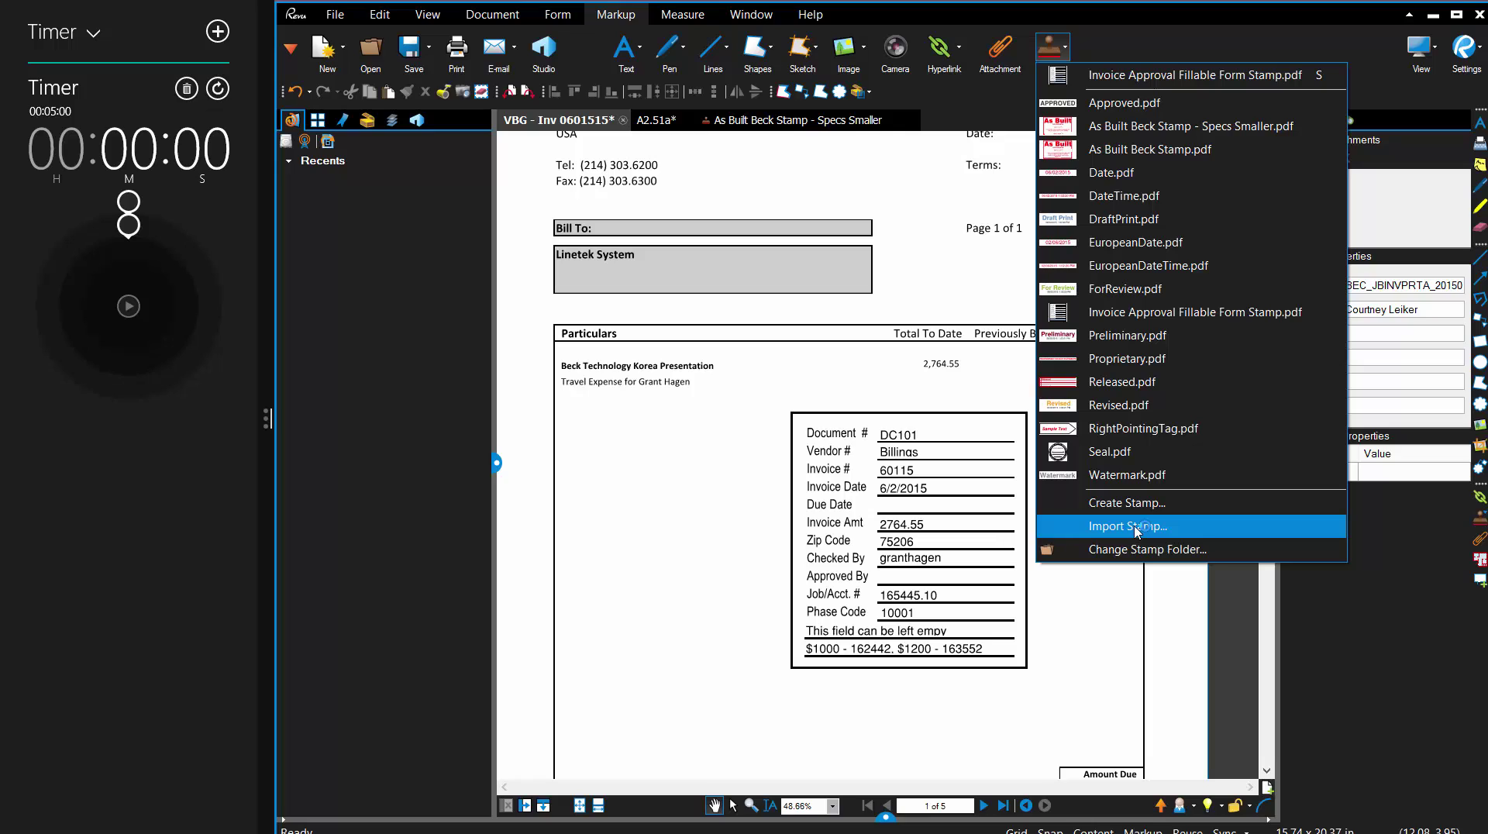
{"action": "left_click", "coordinate": [704, 438]}
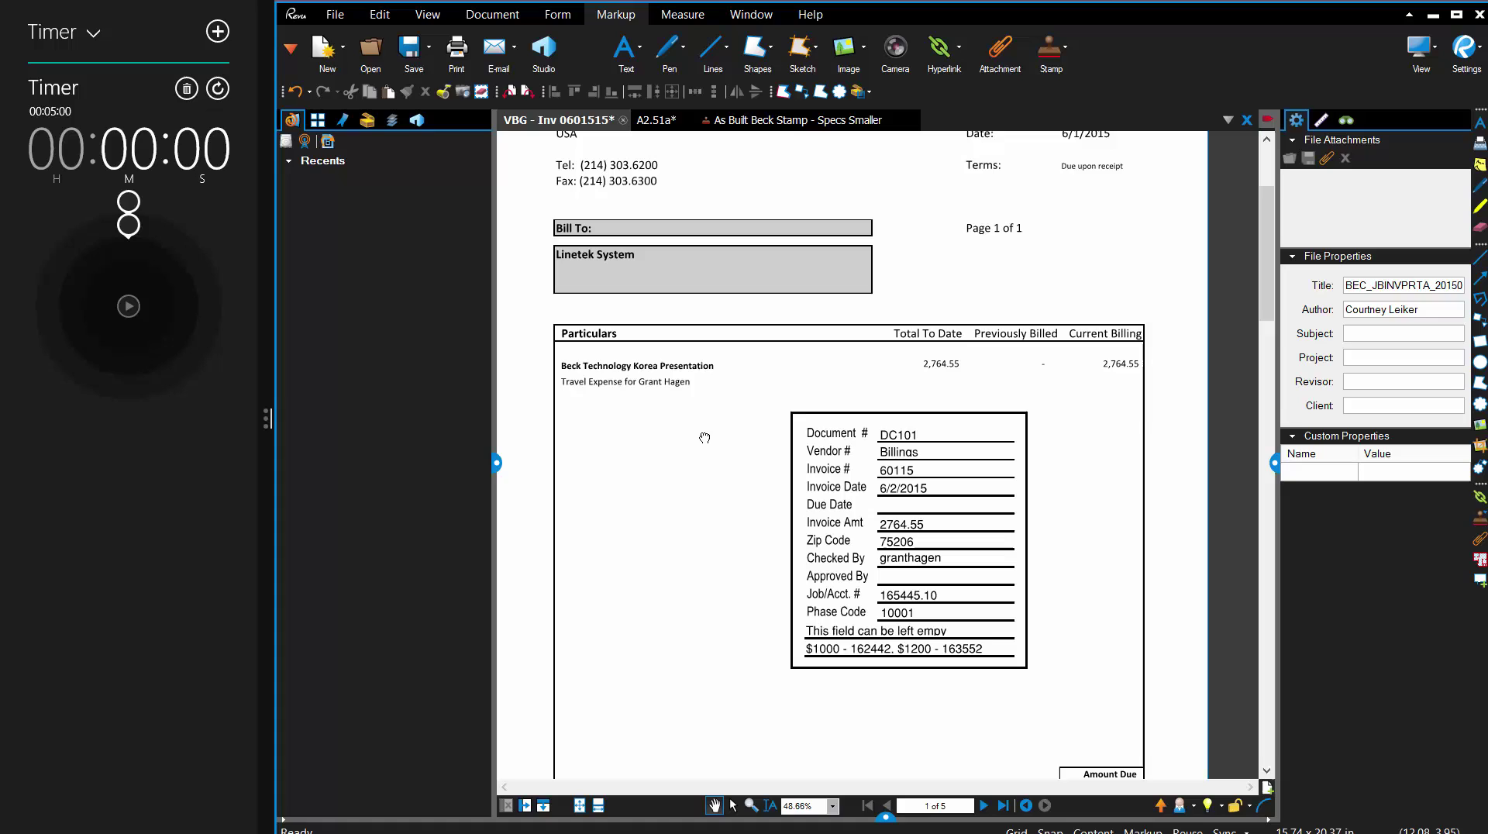